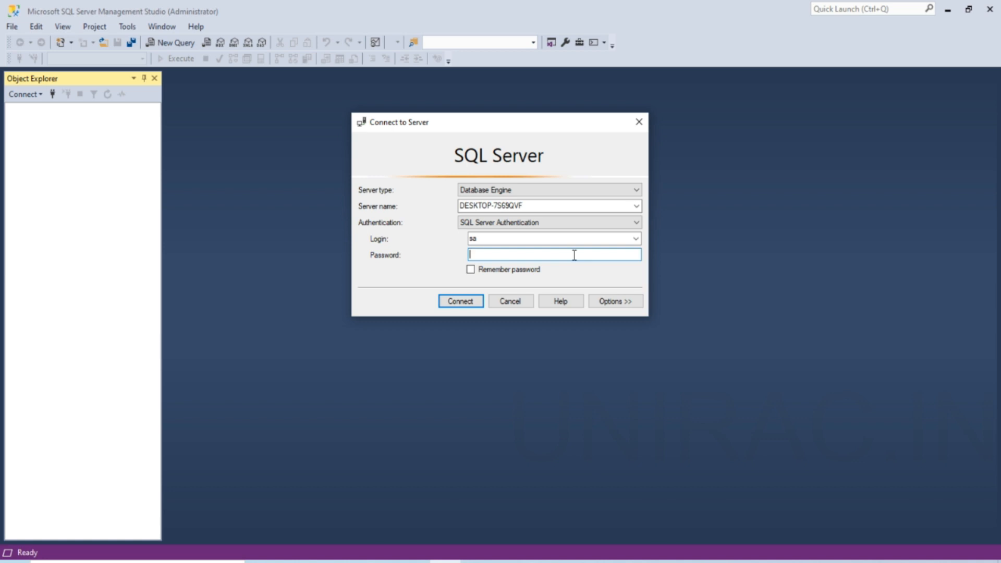
Connect to the database server by entering the sa login's password, and expand the Databases folder
{"action": "type", "text": "***********"}
{"action": "key", "text": "Return"}
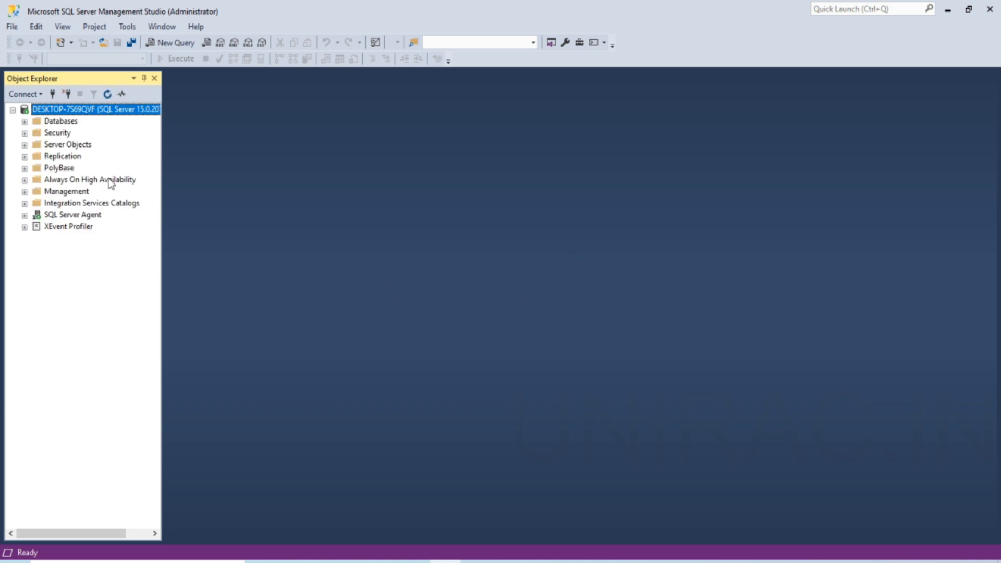
{"action": "left_click", "coordinate": [25, 122]}
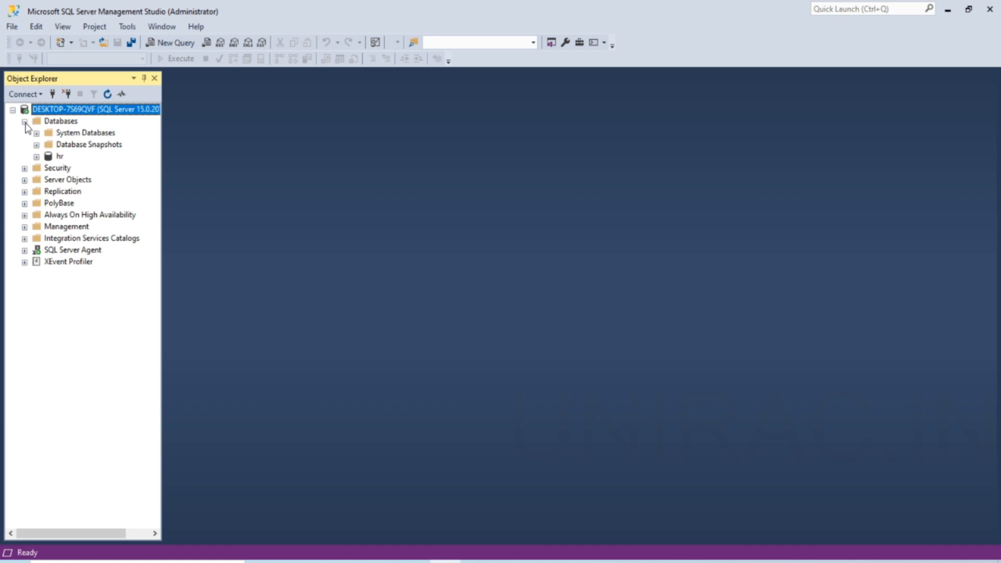
Examine the hr database and the system databases master, model, msdb and tempdb
{"action": "left_click", "coordinate": [59, 156]}
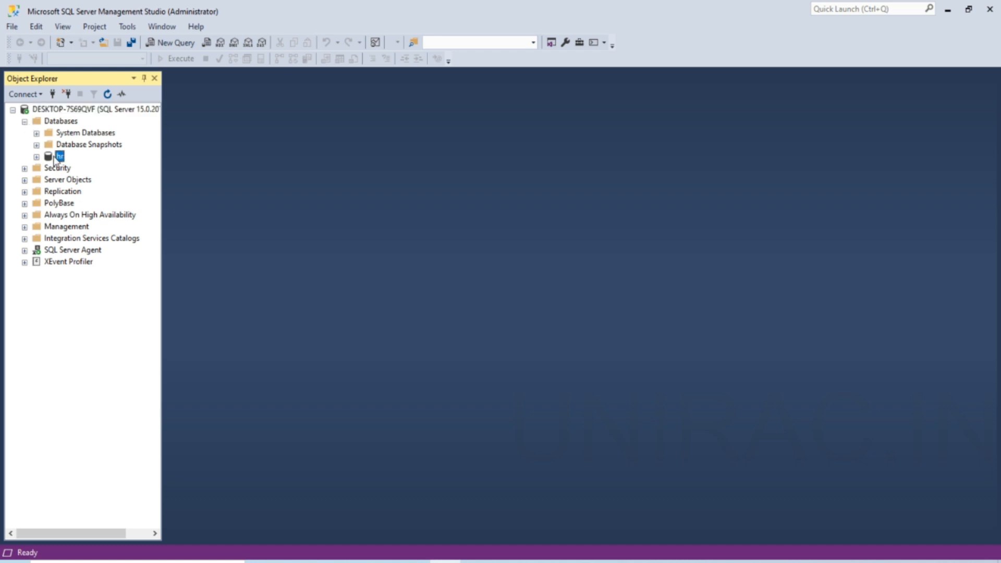
{"action": "left_click", "coordinate": [37, 133]}
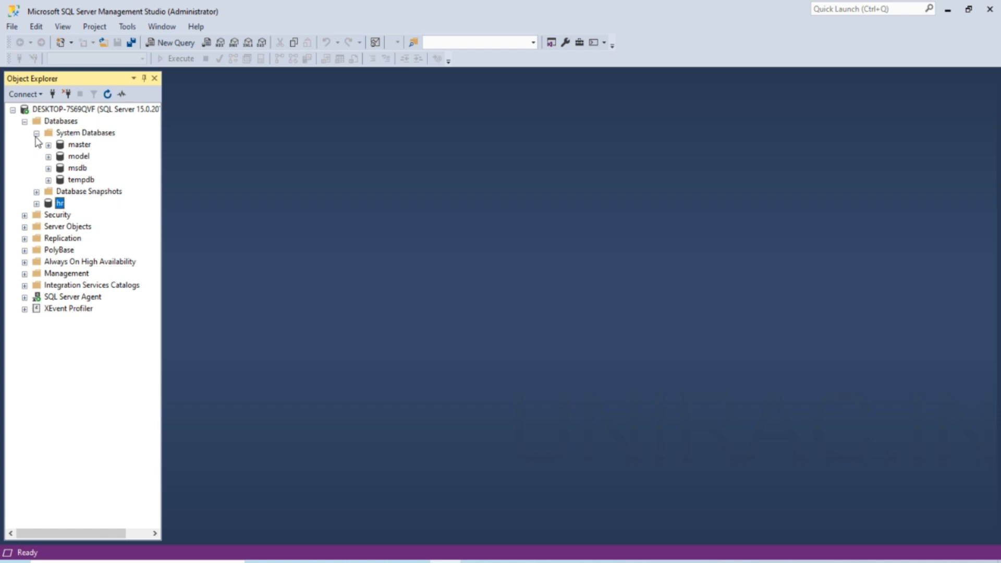
{"action": "left_click", "coordinate": [79, 145]}
{"action": "left_click", "coordinate": [79, 156]}
{"action": "left_click", "coordinate": [80, 168]}
{"action": "left_click", "coordinate": [81, 180]}
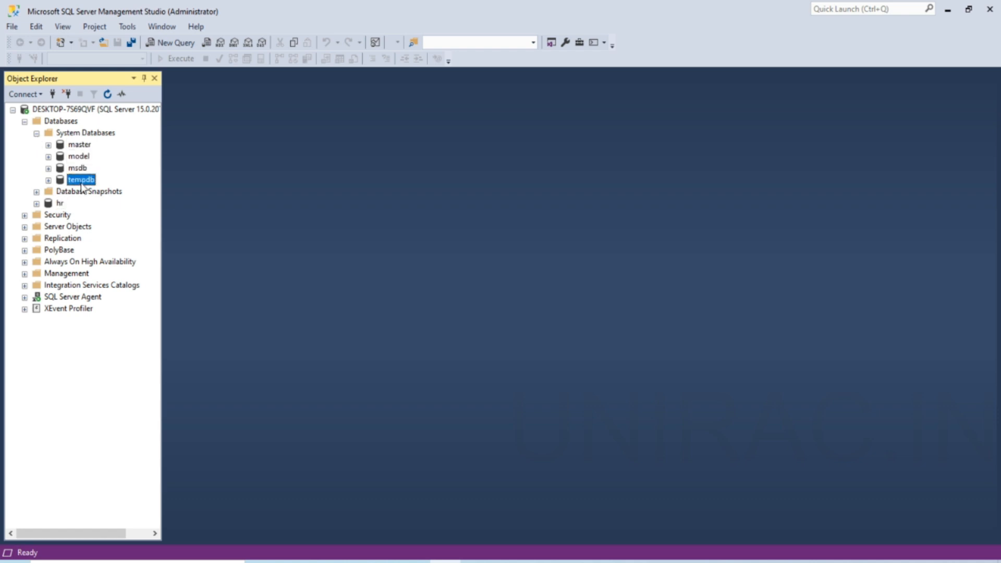
{"action": "left_click", "coordinate": [58, 203]}
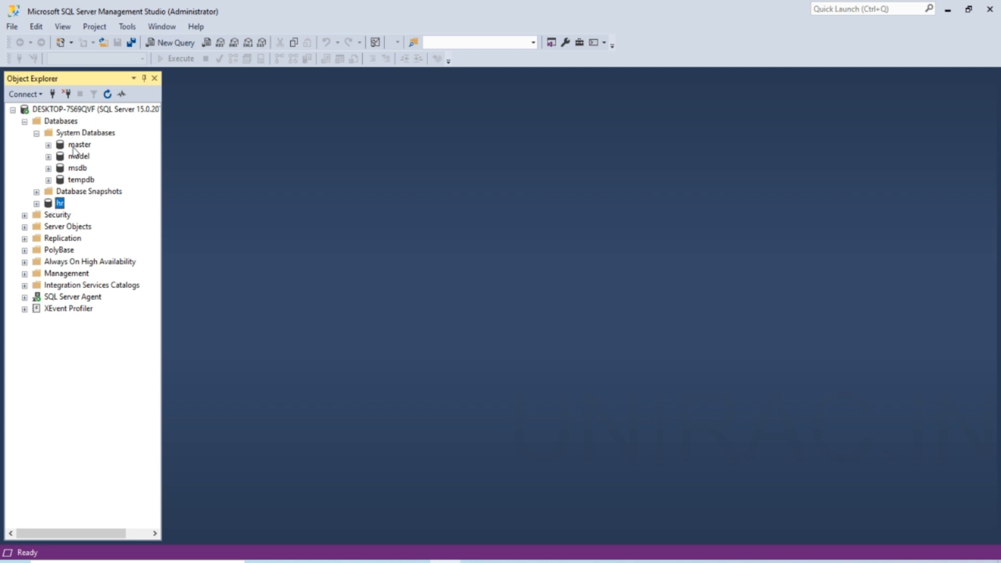
{"action": "left_click", "coordinate": [75, 149]}
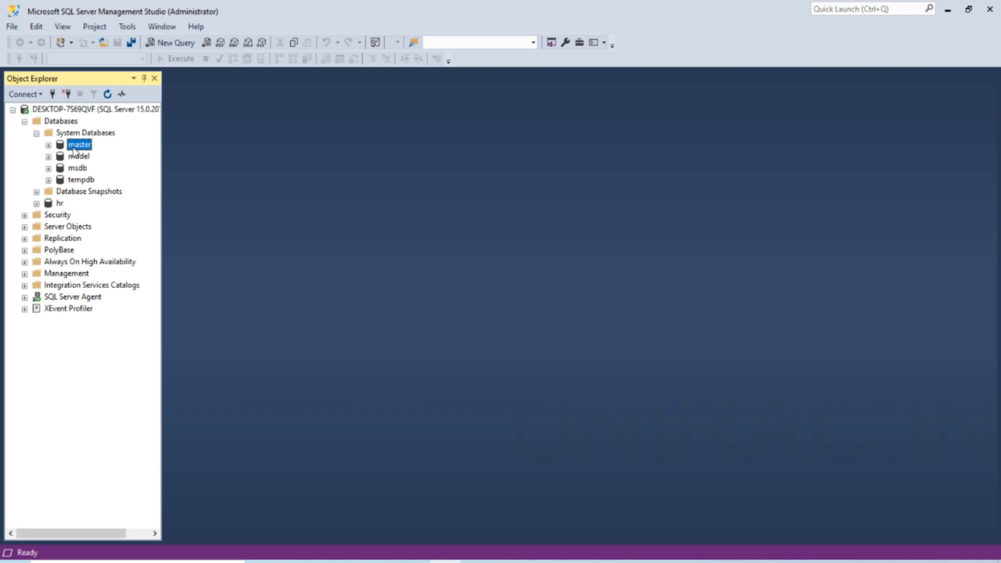
{"action": "left_click", "coordinate": [61, 206]}
Start a new database on the server and name it acct
{"action": "left_click", "coordinate": [74, 121]}
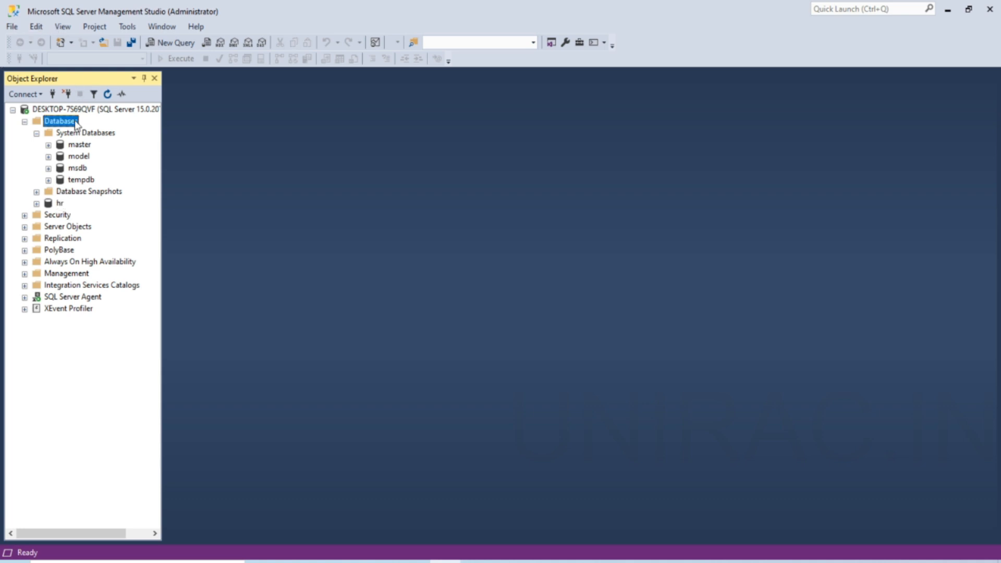
{"action": "right_click", "coordinate": [76, 125]}
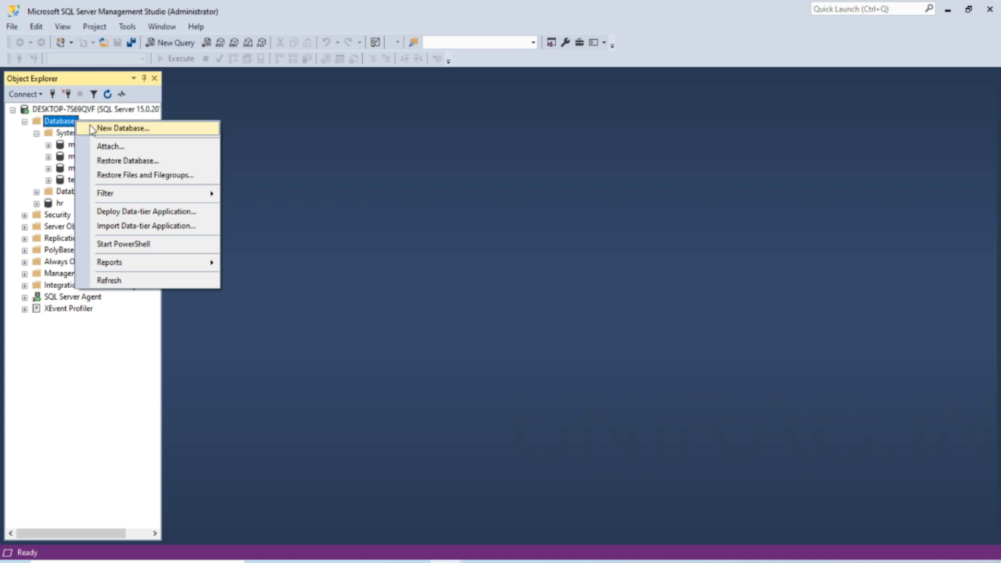
{"action": "left_click", "coordinate": [93, 129]}
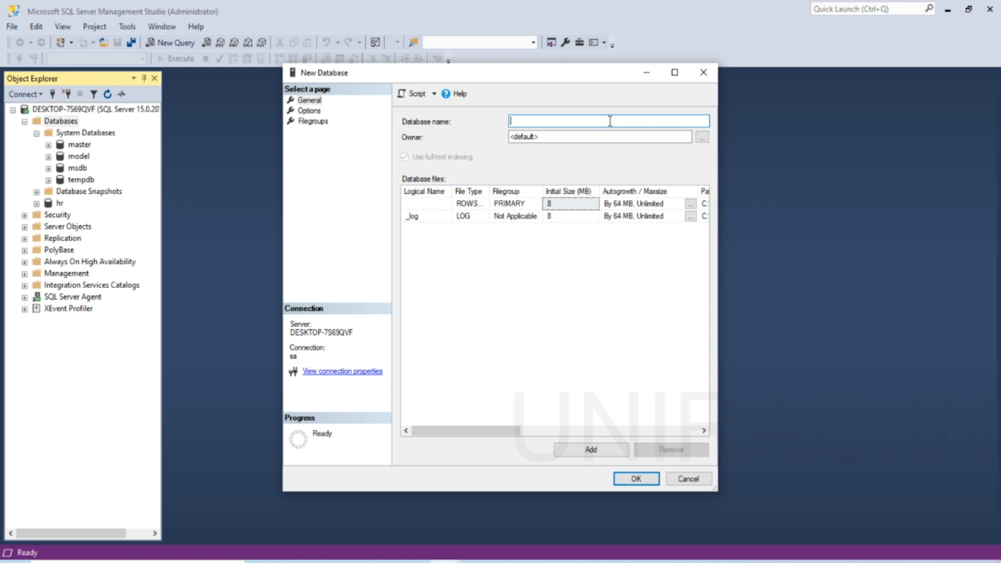
{"action": "type", "text": "acct"}
Set the owner of the acct database to sa, chosen from the existing logins
{"action": "left_click", "coordinate": [702, 138]}
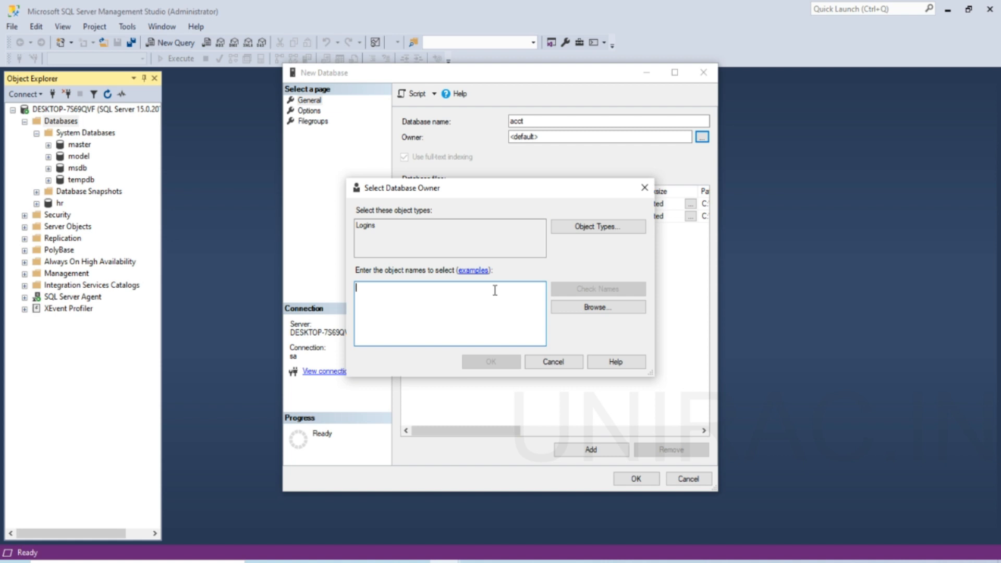
{"action": "left_click", "coordinate": [590, 308]}
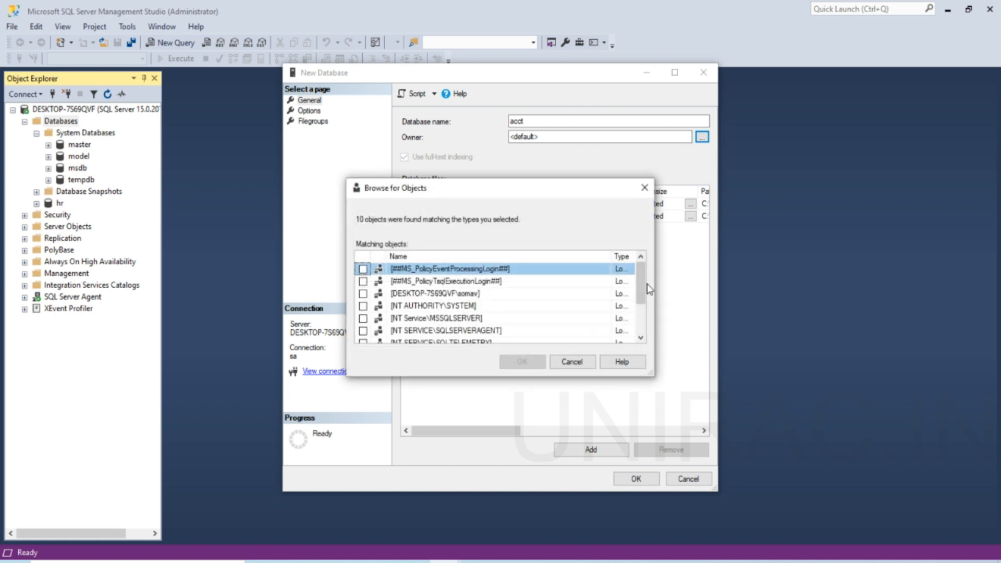
{"action": "left_click_drag", "start_coordinate": [642, 285], "coordinate": [638, 314]}
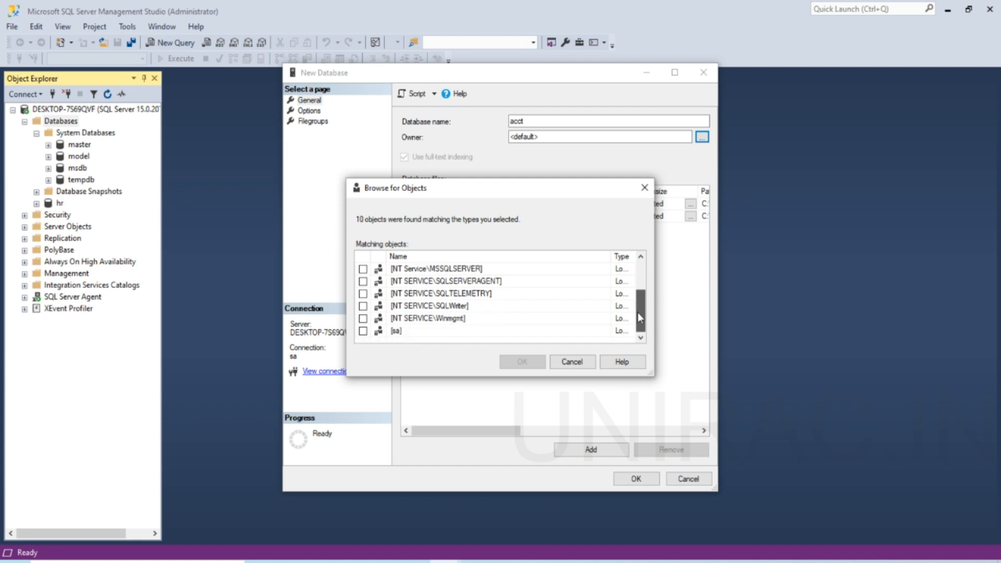
{"action": "left_click", "coordinate": [363, 332]}
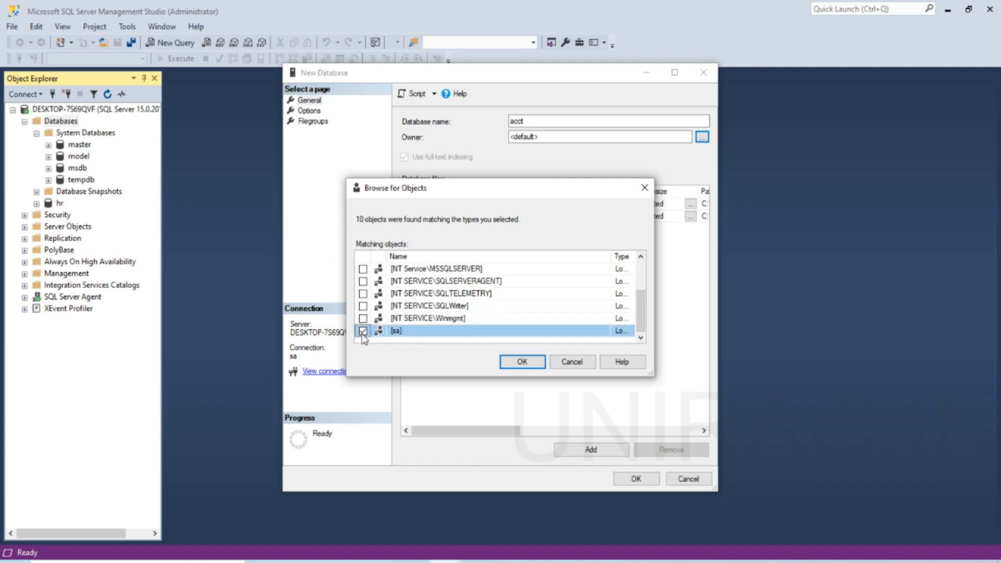
{"action": "left_click", "coordinate": [537, 368]}
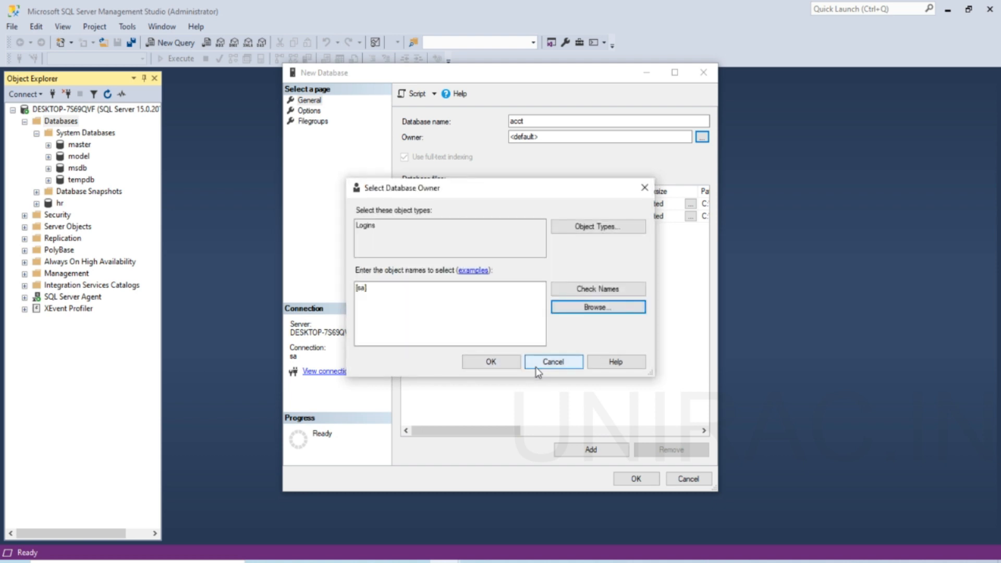
{"action": "left_click", "coordinate": [504, 366]}
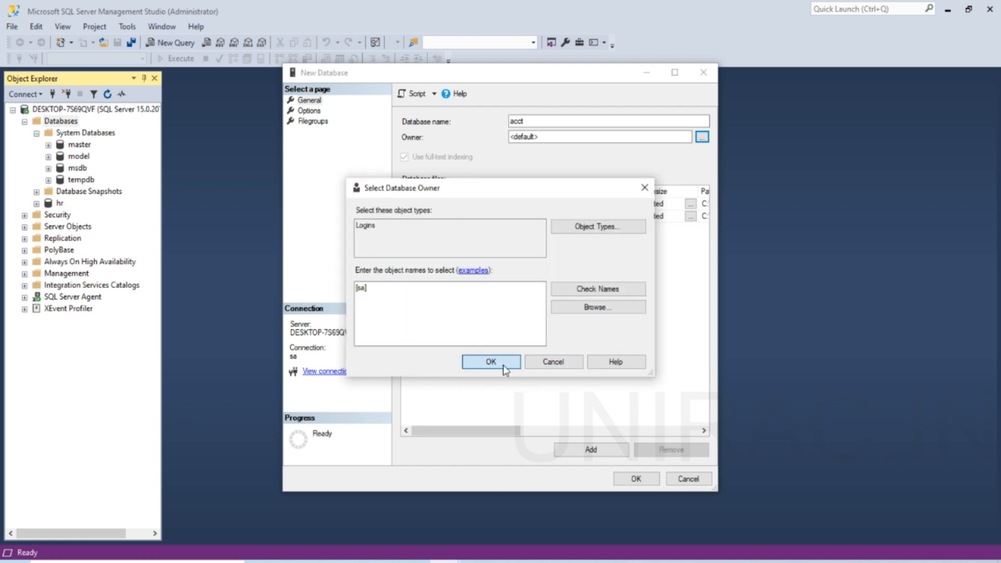
{"action": "left_click", "coordinate": [503, 365]}
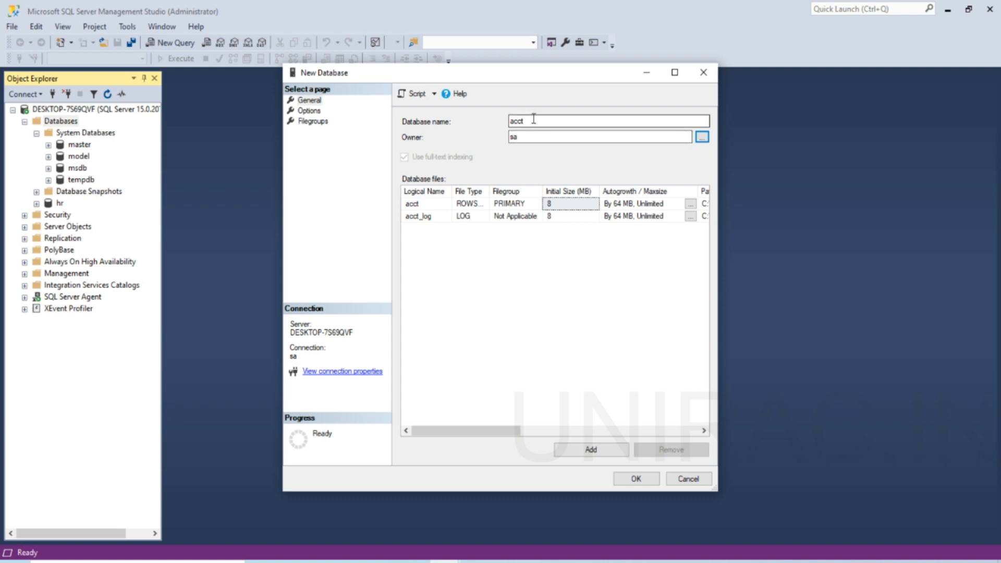
Examine the new database's name and the storage paths of its data and log files
{"action": "left_click_drag", "start_coordinate": [534, 120], "coordinate": [511, 119]}
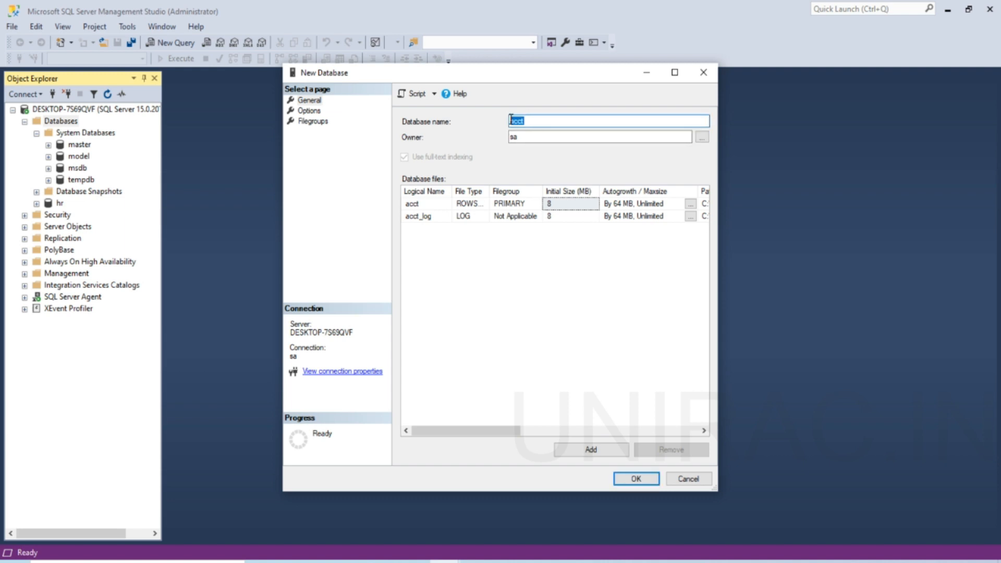
{"action": "left_click", "coordinate": [626, 481]}
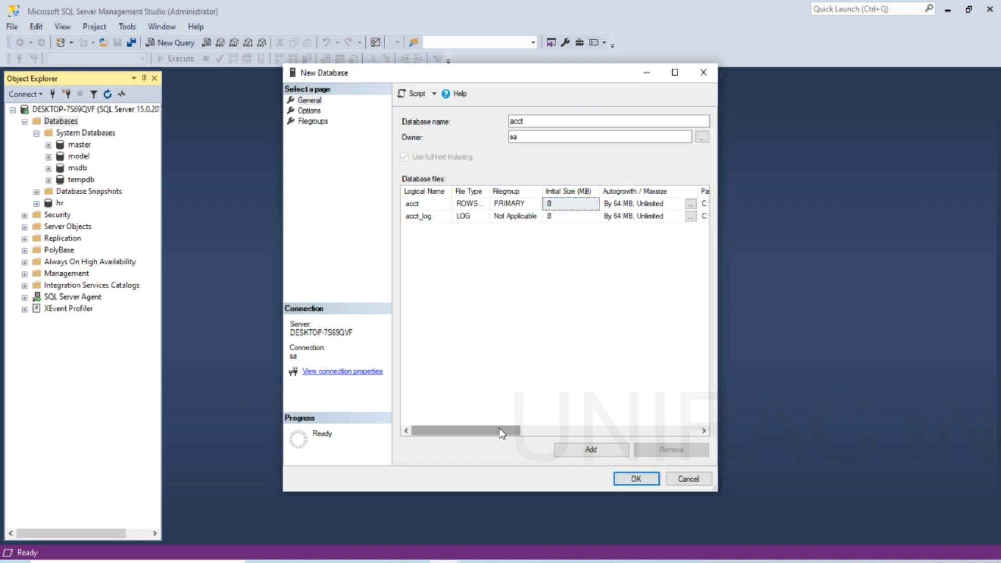
{"action": "left_click_drag", "start_coordinate": [503, 431], "coordinate": [588, 423]}
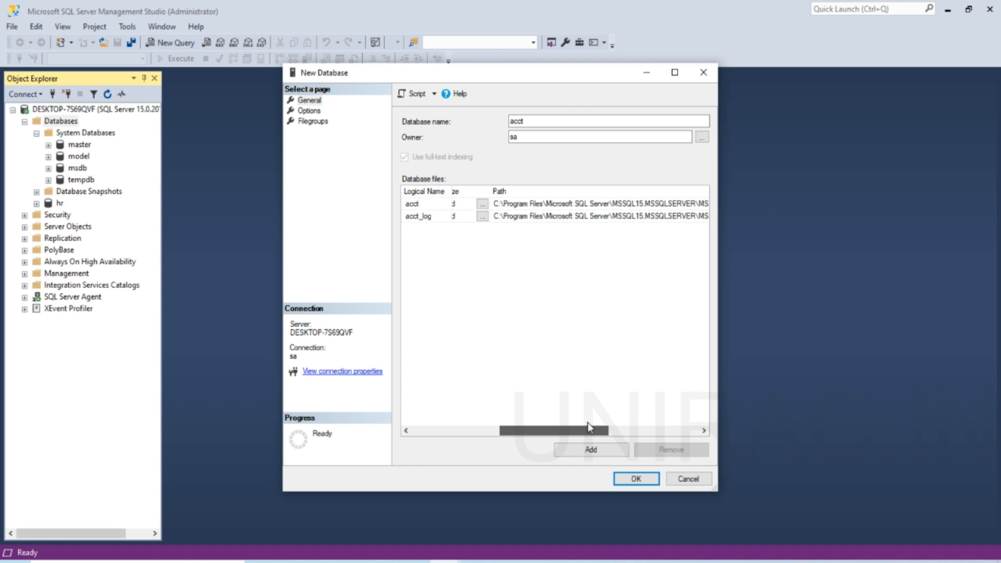
{"action": "left_click", "coordinate": [567, 205]}
{"action": "left_click", "coordinate": [559, 216]}
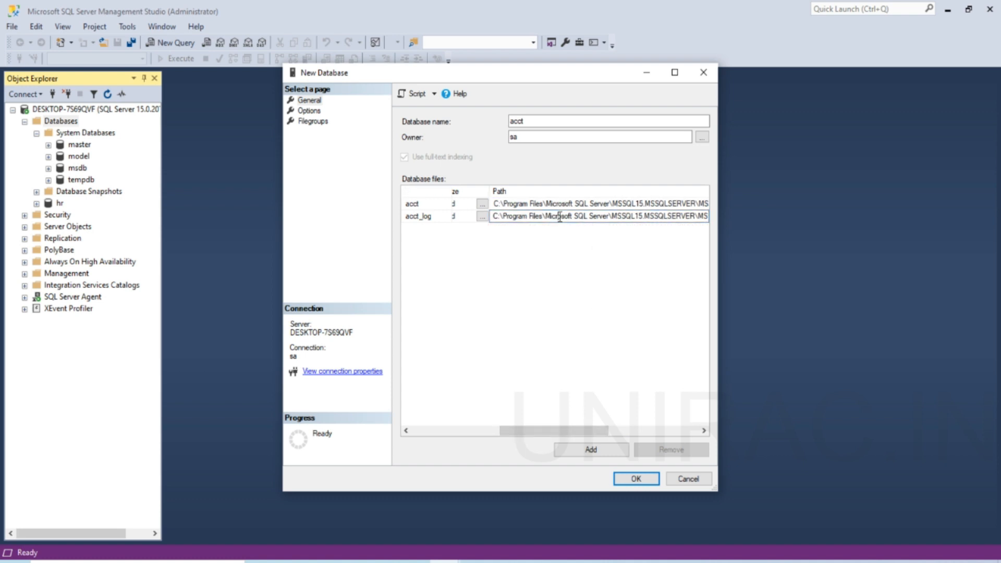
{"action": "left_click_drag", "start_coordinate": [562, 425], "coordinate": [658, 422]}
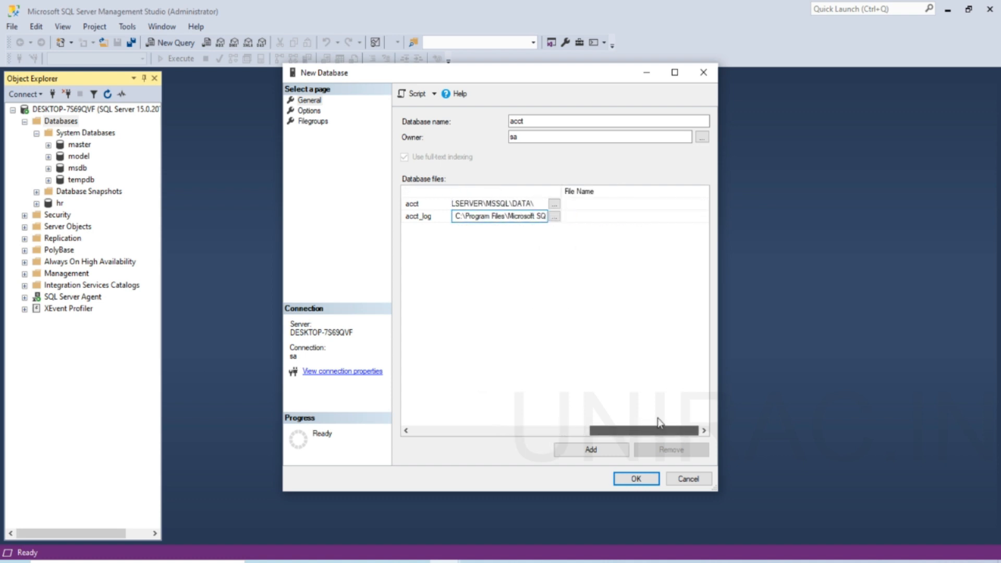
{"action": "left_click", "coordinate": [556, 216]}
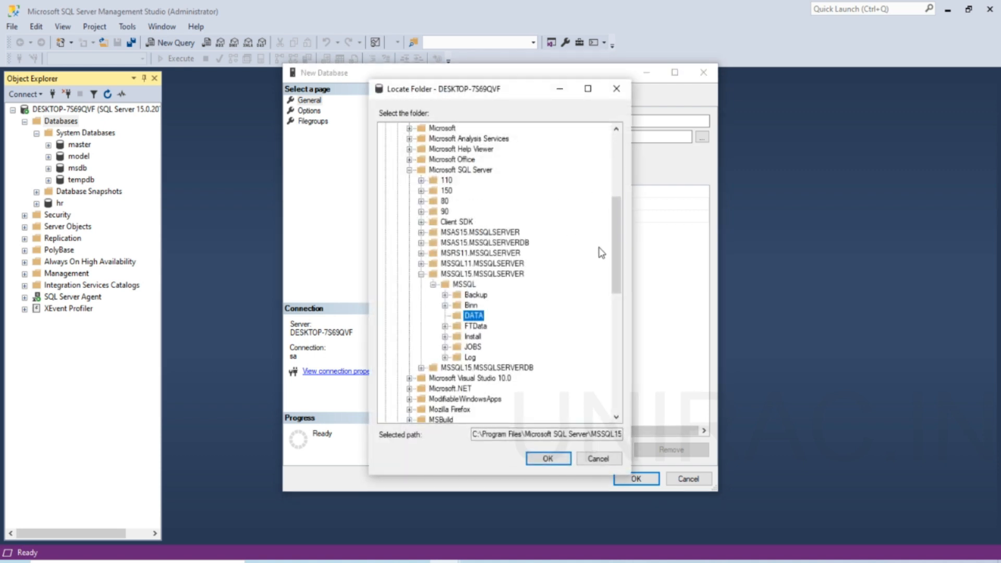
{"action": "left_click", "coordinate": [596, 459]}
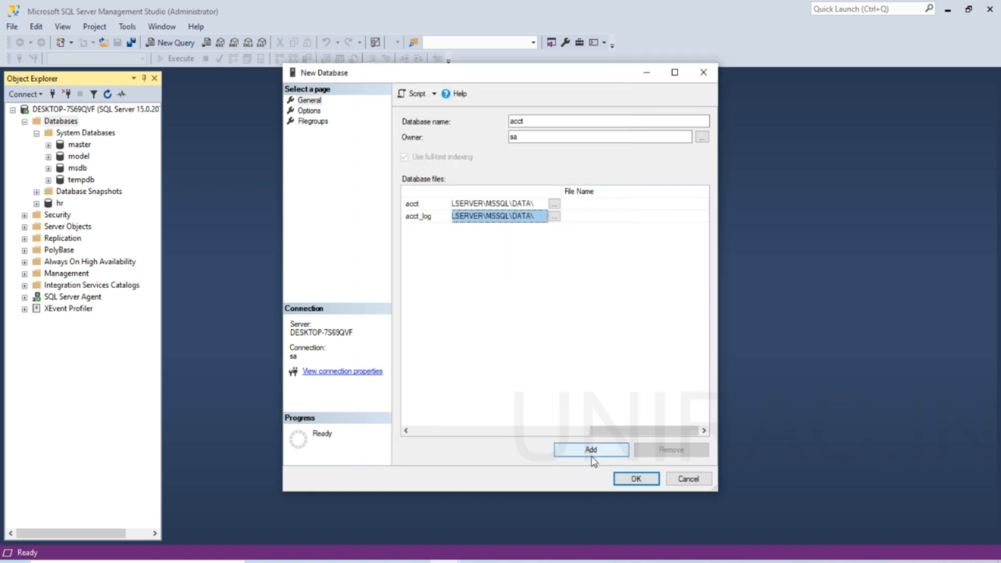
{"action": "left_click", "coordinate": [563, 435]}
{"action": "left_click_drag", "start_coordinate": [562, 433], "coordinate": [471, 426]}
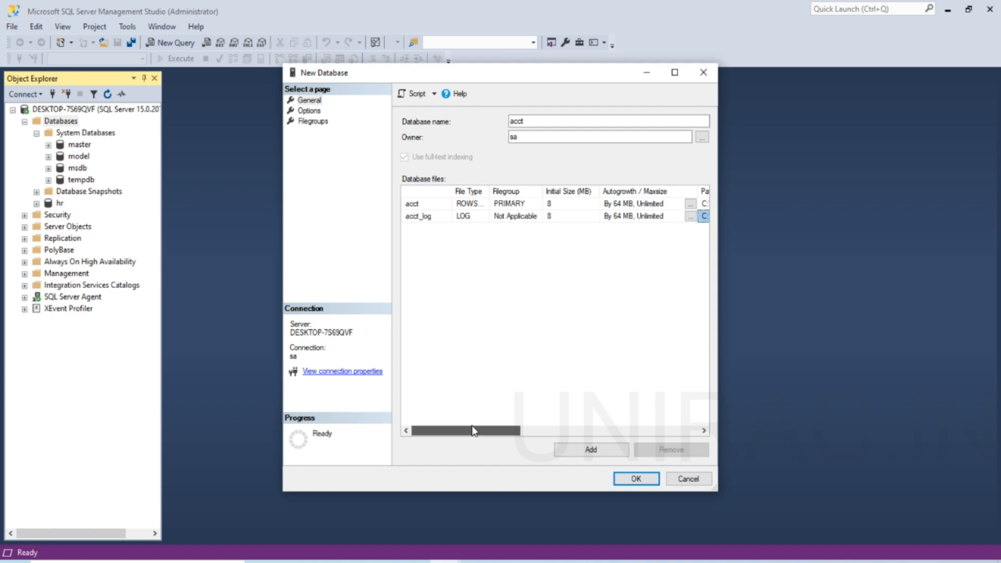
Check the logical names of the data and log files and create the acct database
{"action": "left_click", "coordinate": [430, 204]}
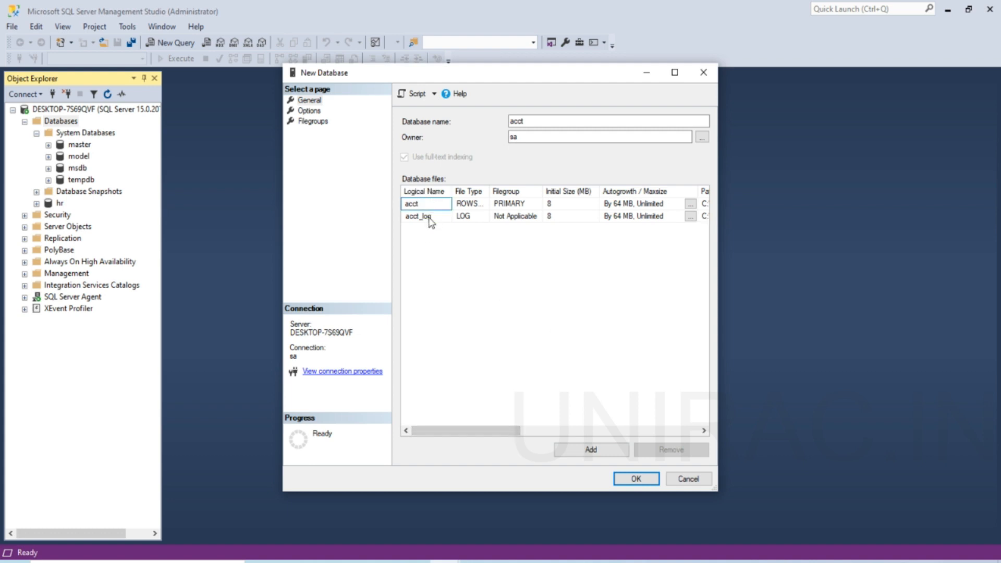
{"action": "left_click", "coordinate": [430, 216]}
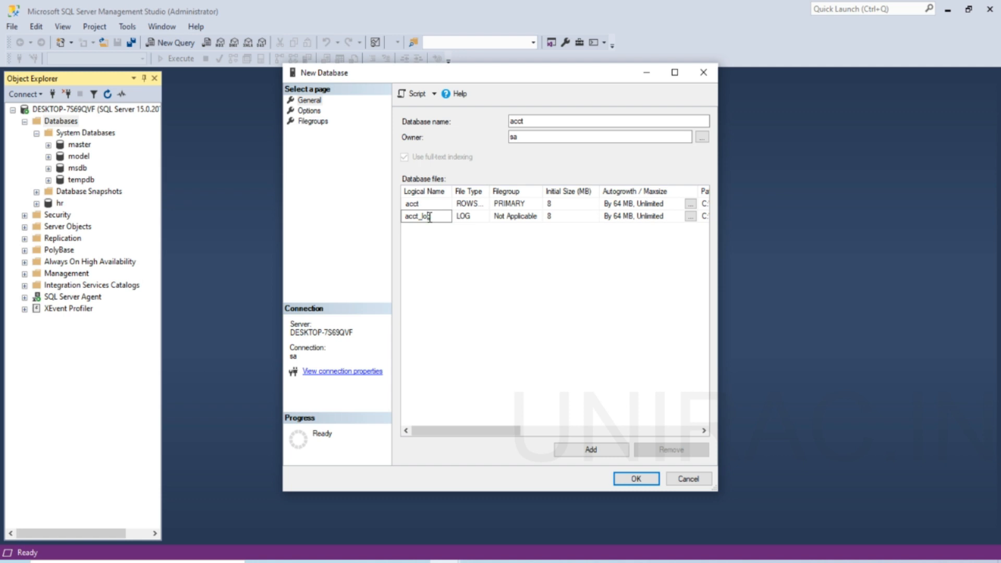
{"action": "left_click", "coordinate": [636, 480]}
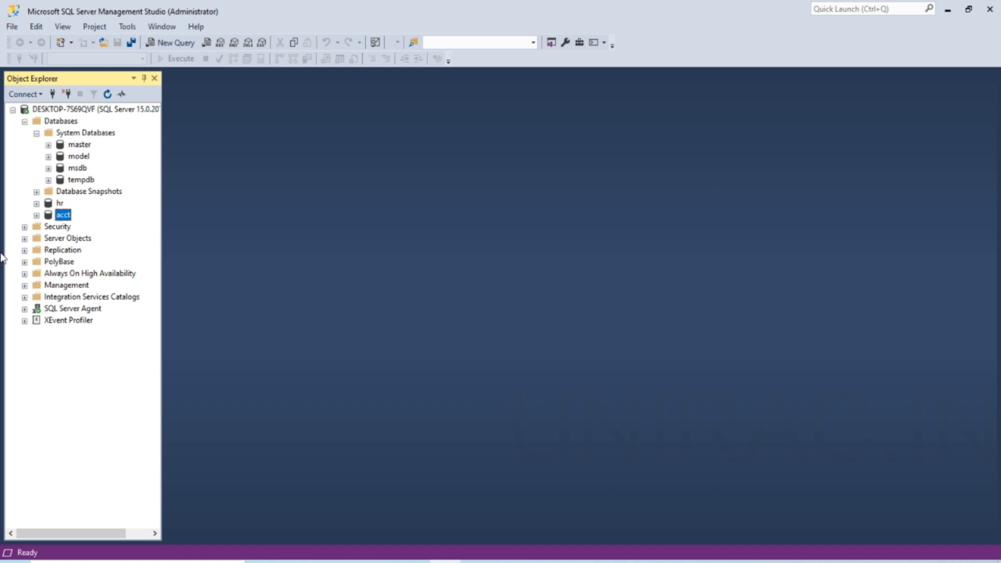
Delete the acct database, with the option to close existing connections enabled
{"action": "key", "text": "Up"}
{"action": "left_click", "coordinate": [59, 218]}
{"action": "right_click", "coordinate": [59, 218]}
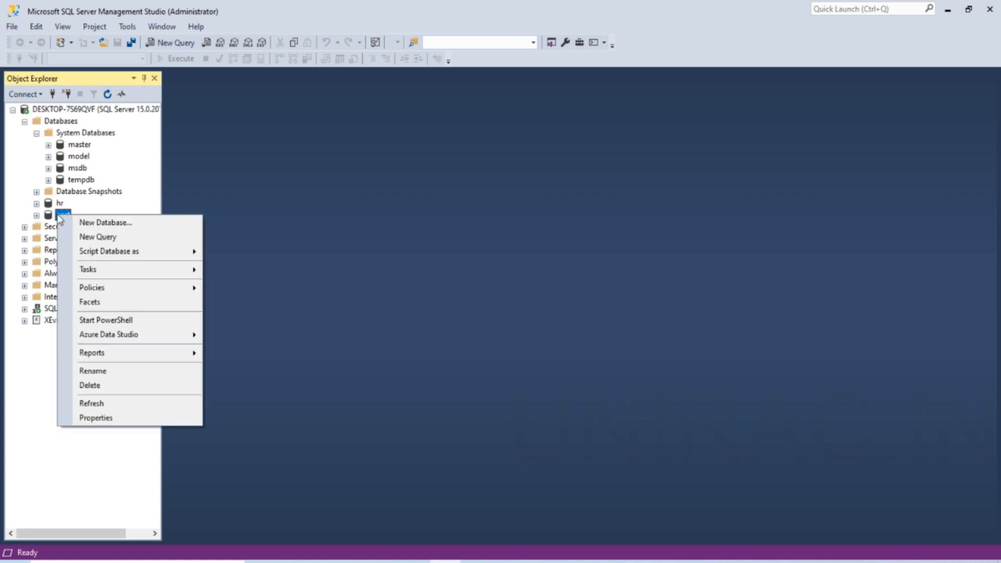
{"action": "left_click", "coordinate": [142, 386]}
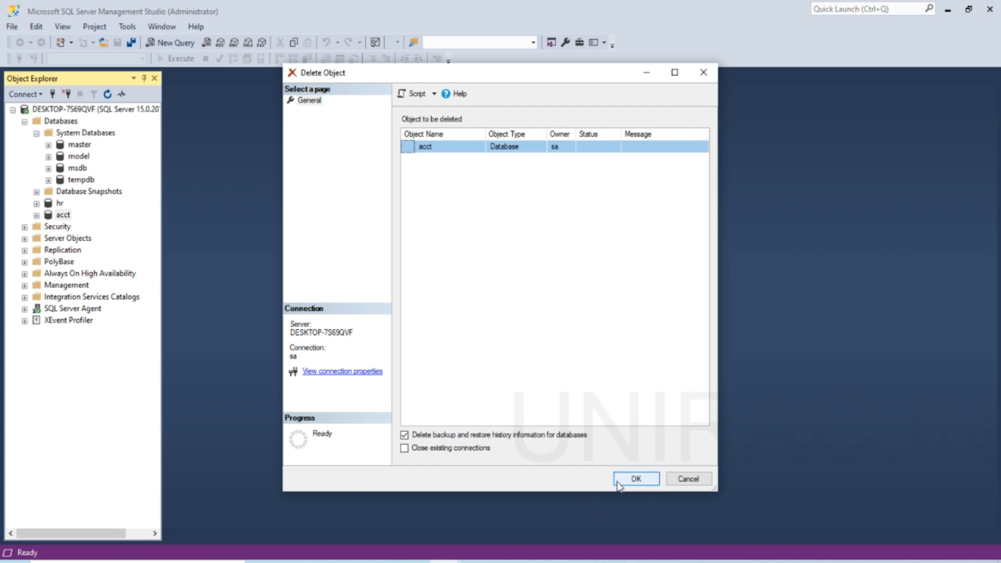
{"action": "left_click", "coordinate": [405, 449]}
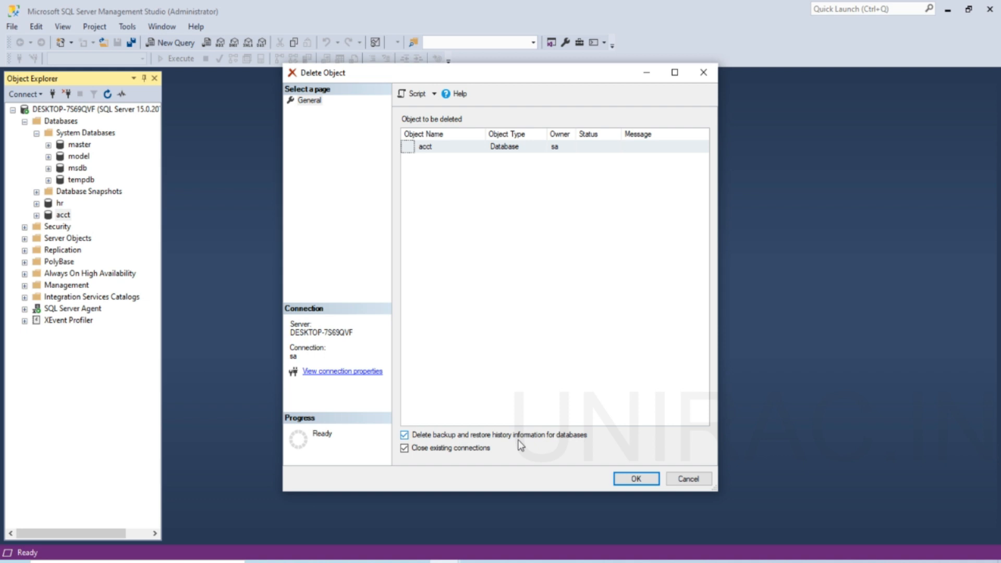
{"action": "left_click", "coordinate": [635, 478]}
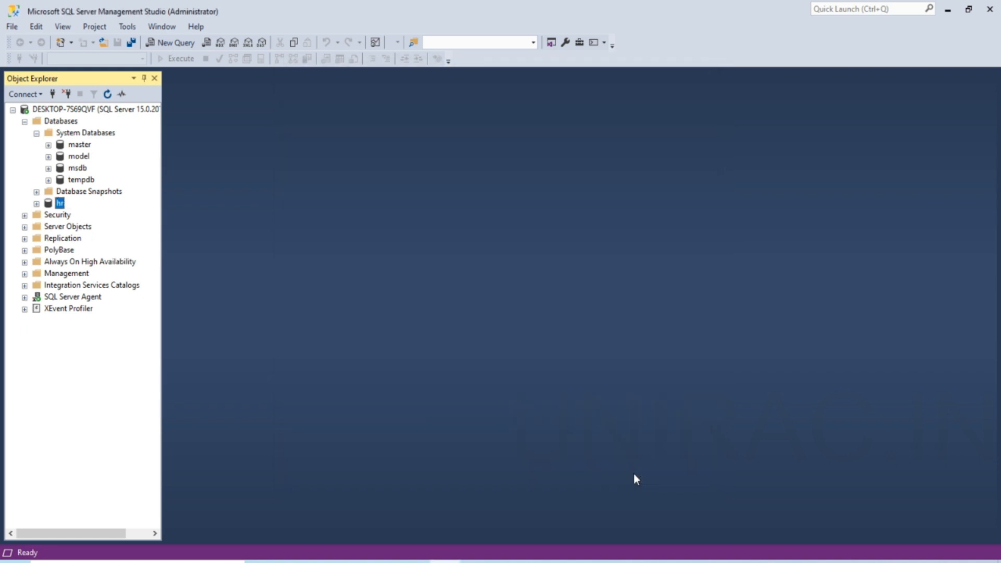
Start a full backup of the hr database and name the backup set hrdb-beforedetach
{"action": "left_click", "coordinate": [37, 205]}
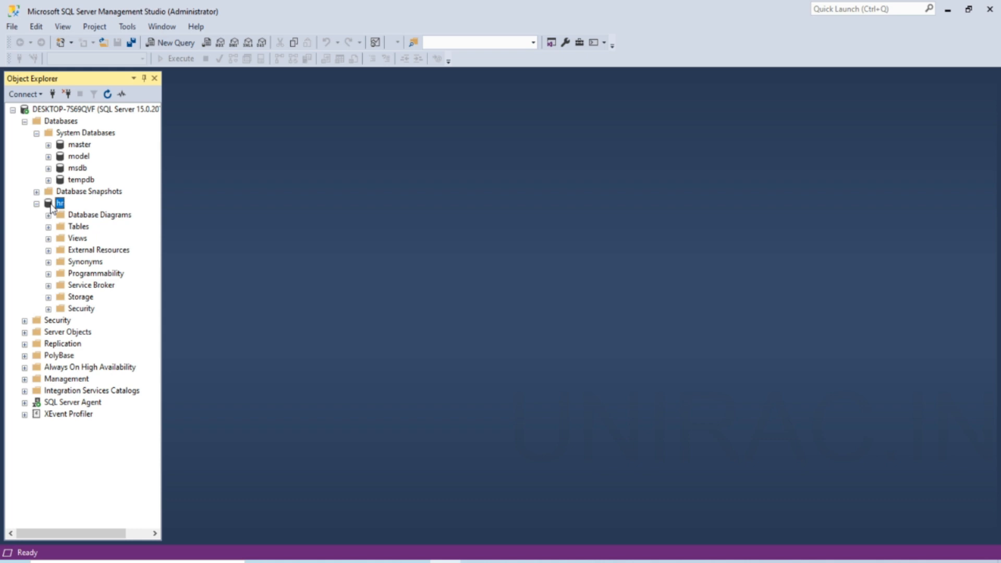
{"action": "right_click", "coordinate": [50, 209]}
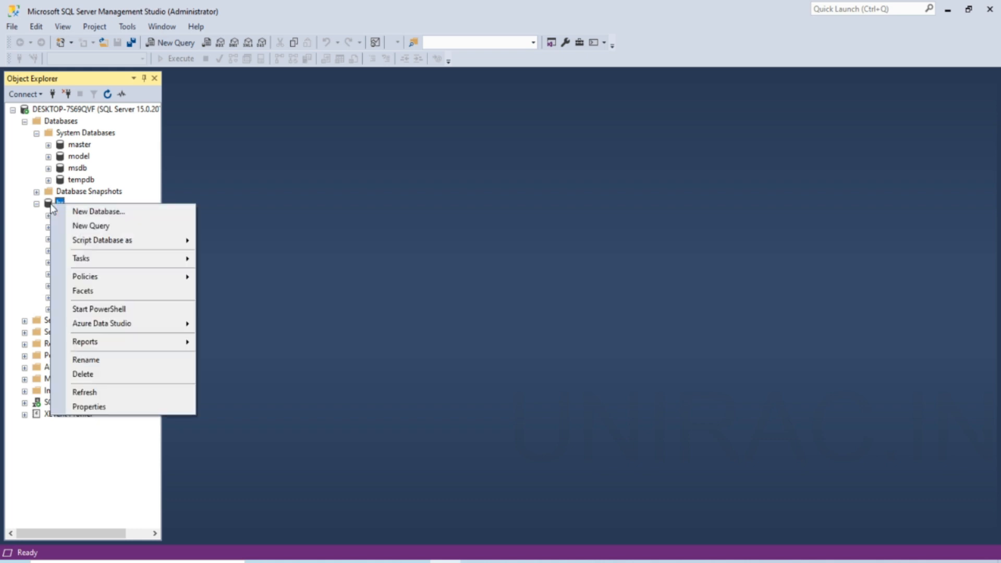
{"action": "mouse_move", "coordinate": [155, 263]}
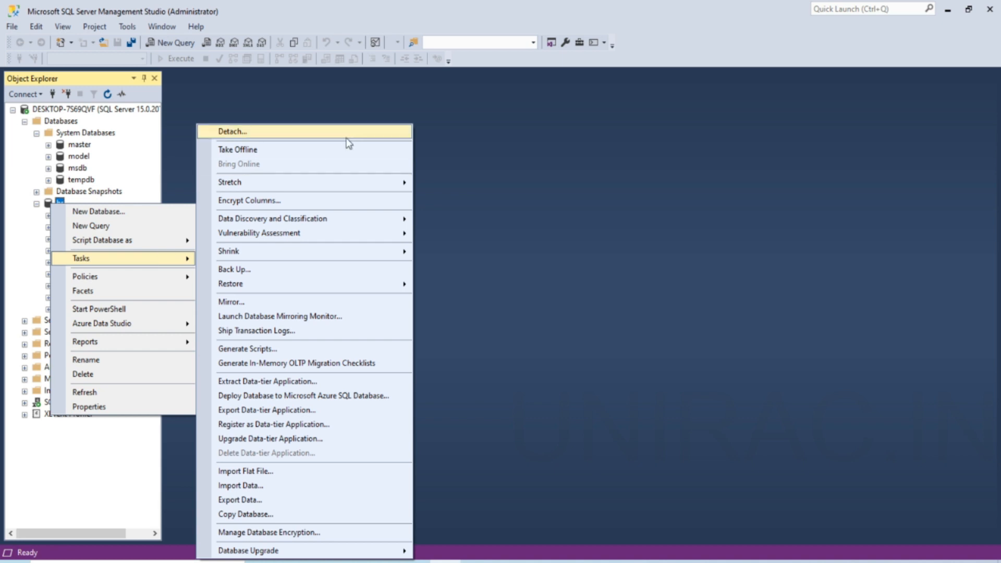
{"action": "left_click", "coordinate": [341, 275]}
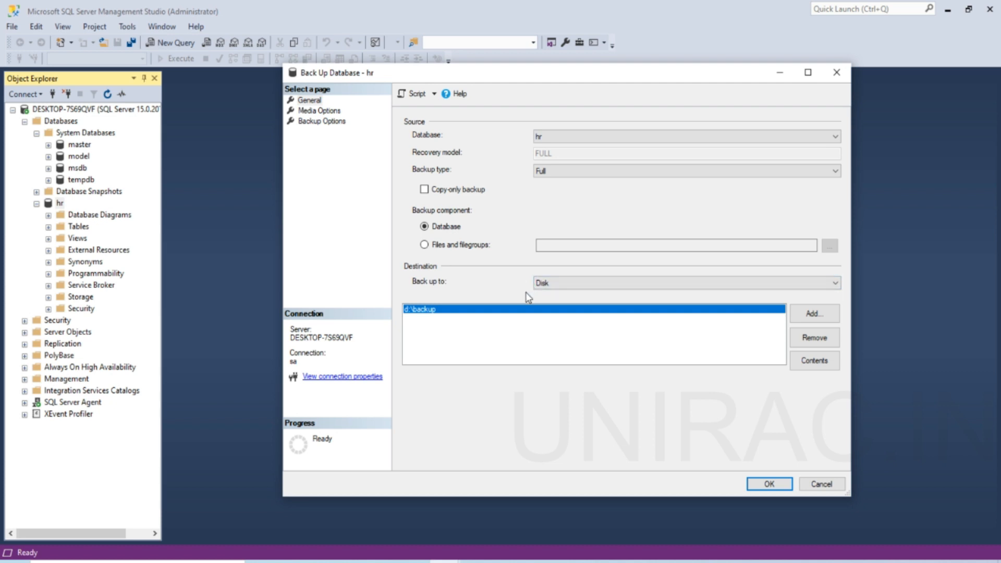
{"action": "left_click", "coordinate": [340, 124]}
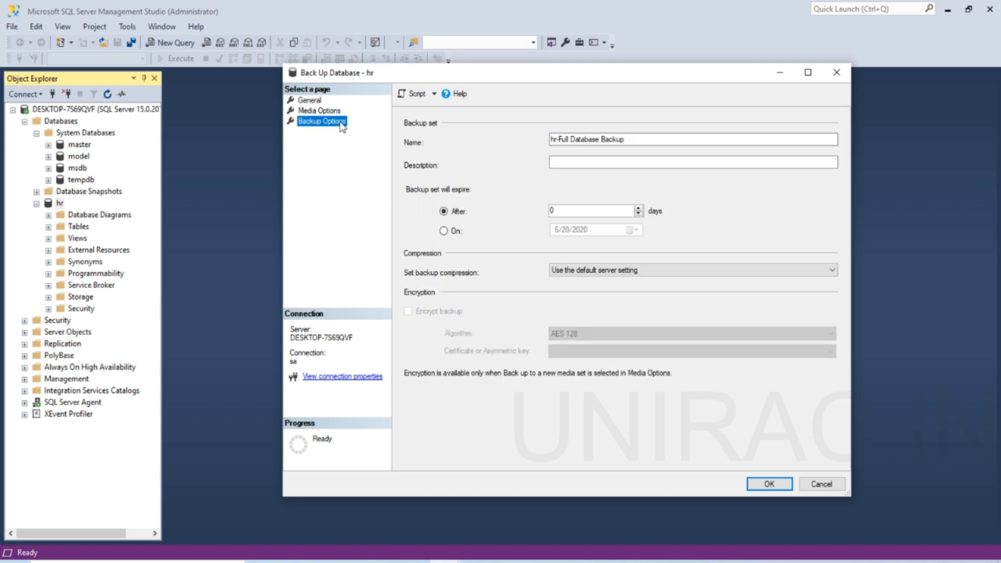
{"action": "left_click", "coordinate": [632, 139]}
{"action": "left_click_drag", "start_coordinate": [670, 139], "coordinate": [520, 136]}
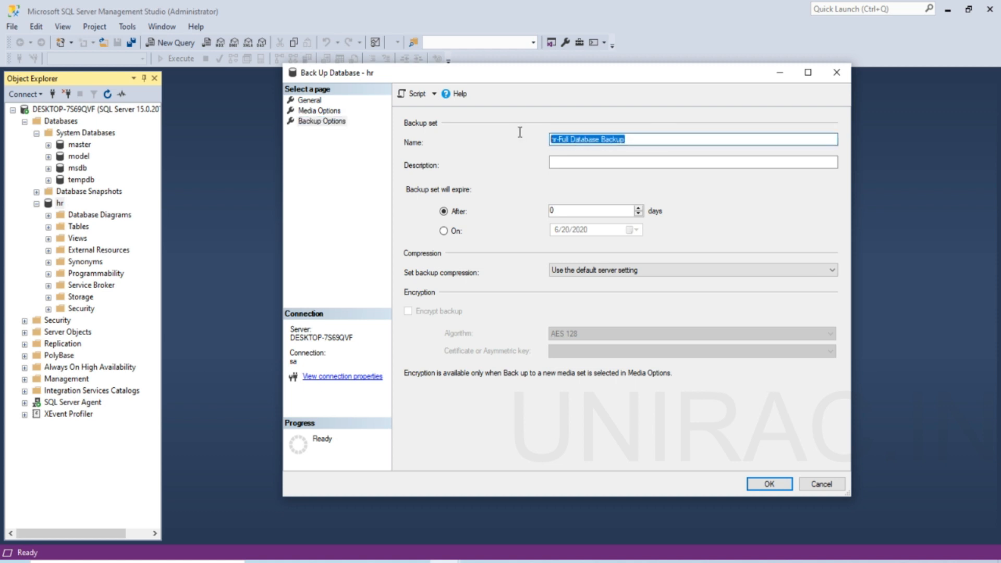
{"action": "type", "text": "hrdb"}
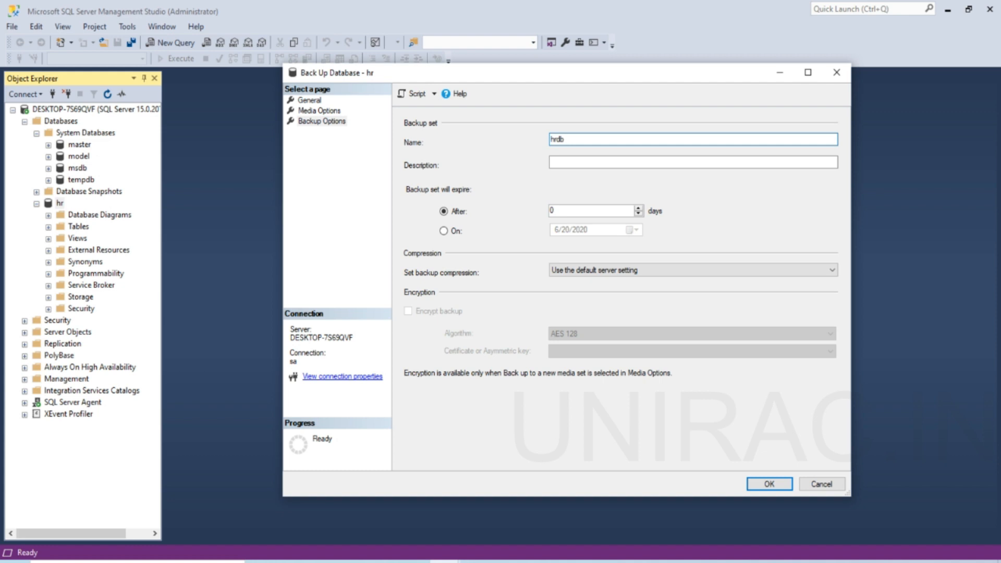
{"action": "type", "text": "-beforedetach"}
Set the backup set to expire on the specific date 6/30/2020
{"action": "left_click", "coordinate": [456, 234]}
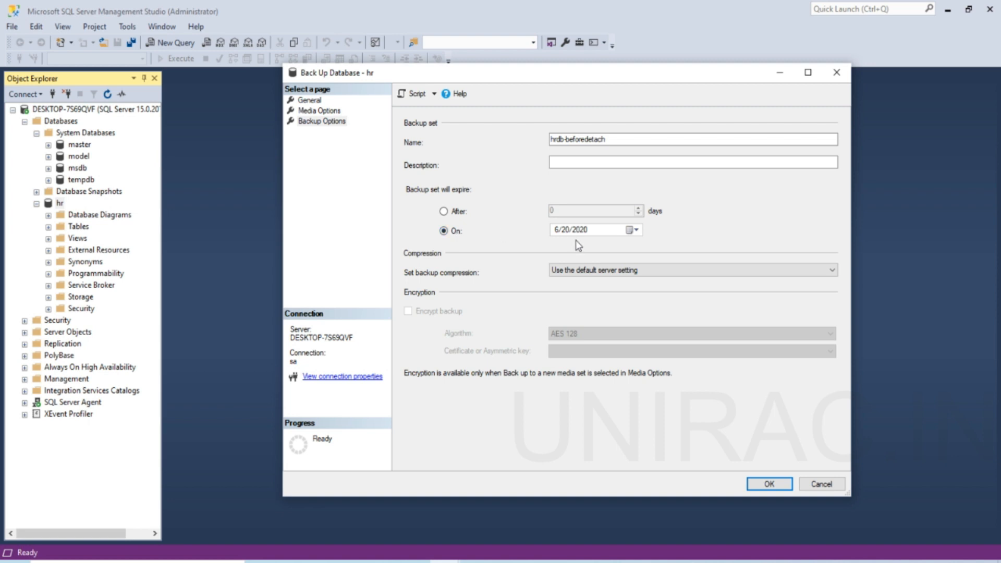
{"action": "left_click", "coordinate": [633, 230]}
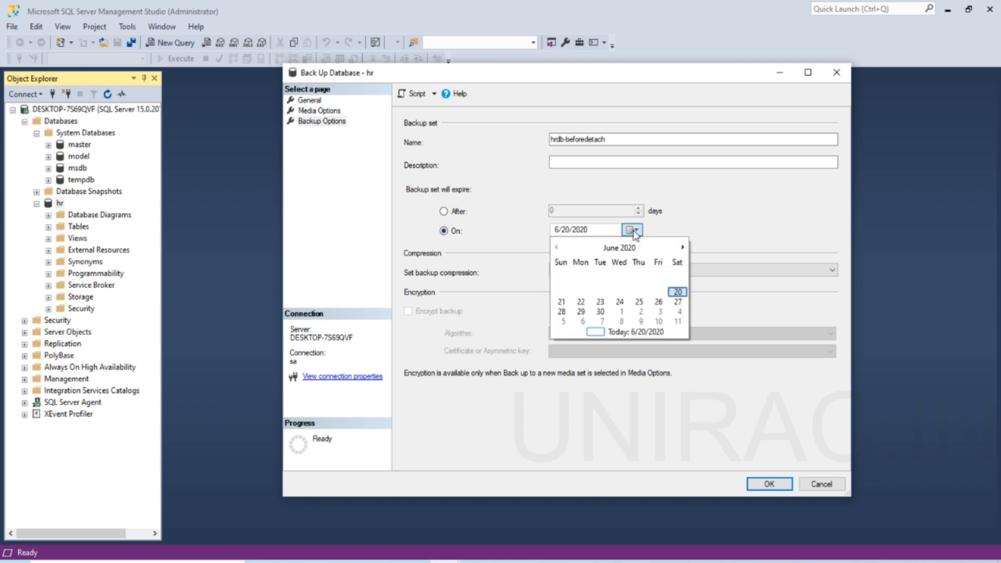
{"action": "left_click", "coordinate": [602, 312]}
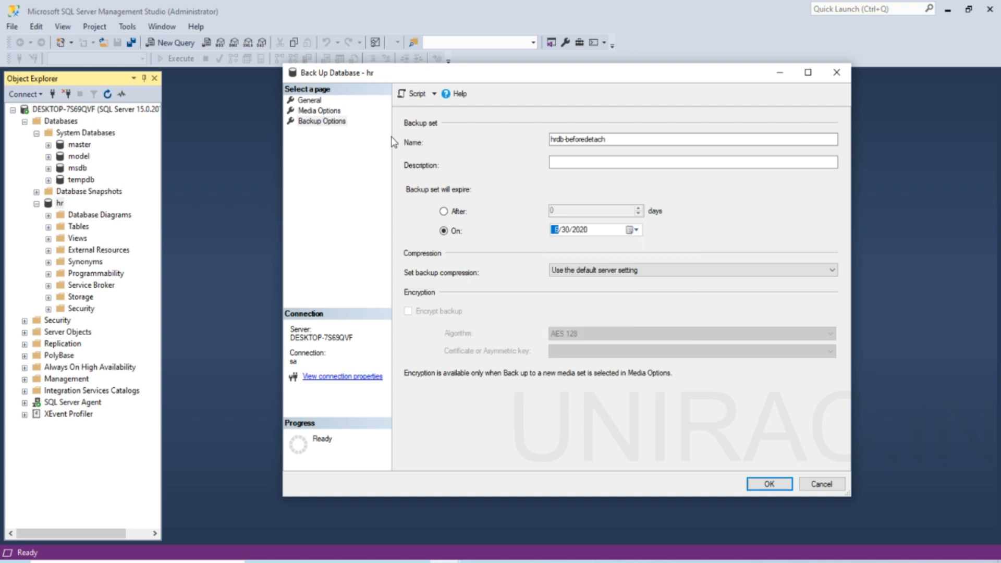
Replace the existing disk destination d:\backup with e:\backup and run the backup of the hr database
{"action": "left_click", "coordinate": [340, 114]}
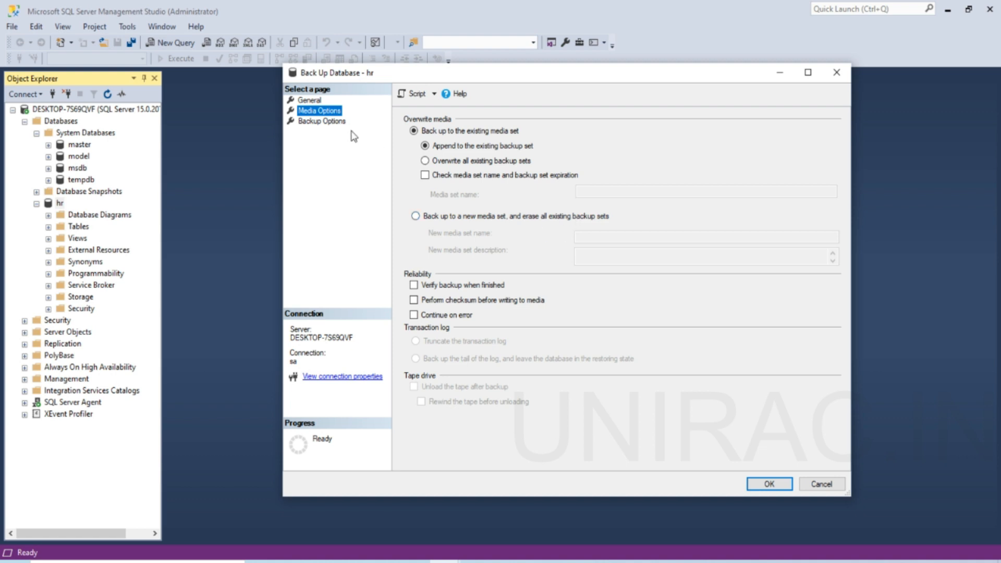
{"action": "left_click", "coordinate": [318, 99]}
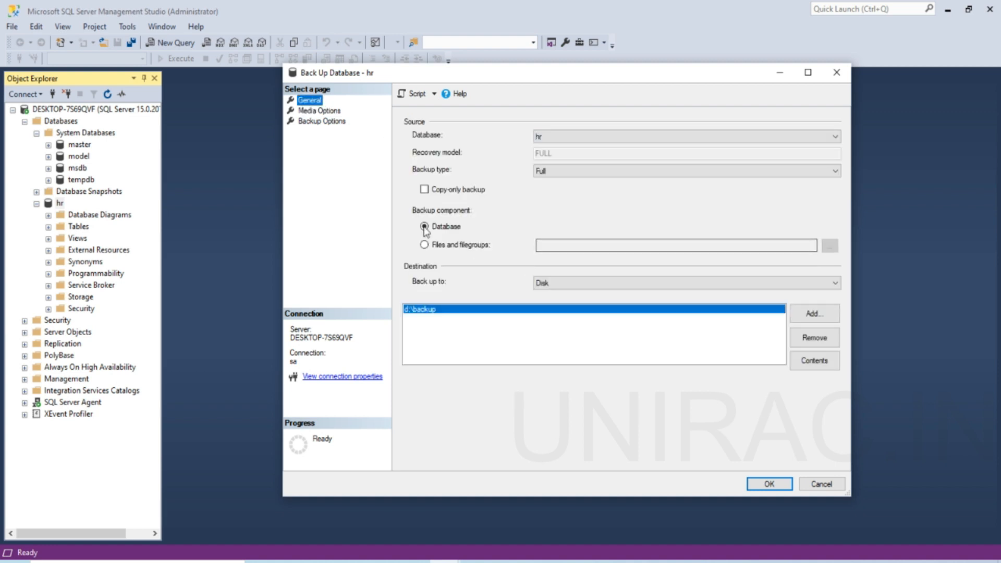
{"action": "left_click", "coordinate": [451, 230]}
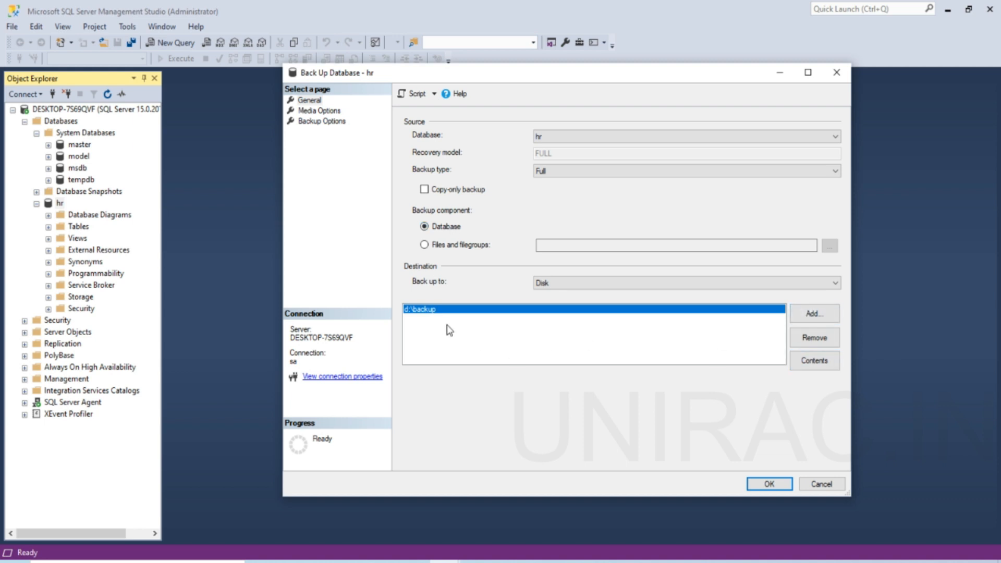
{"action": "left_click", "coordinate": [796, 340]}
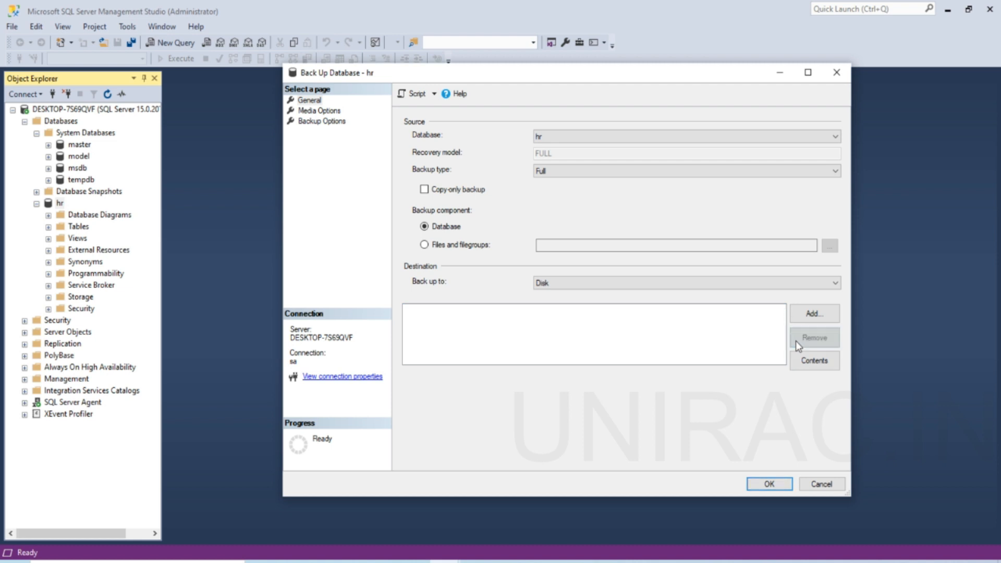
{"action": "left_click", "coordinate": [800, 313]}
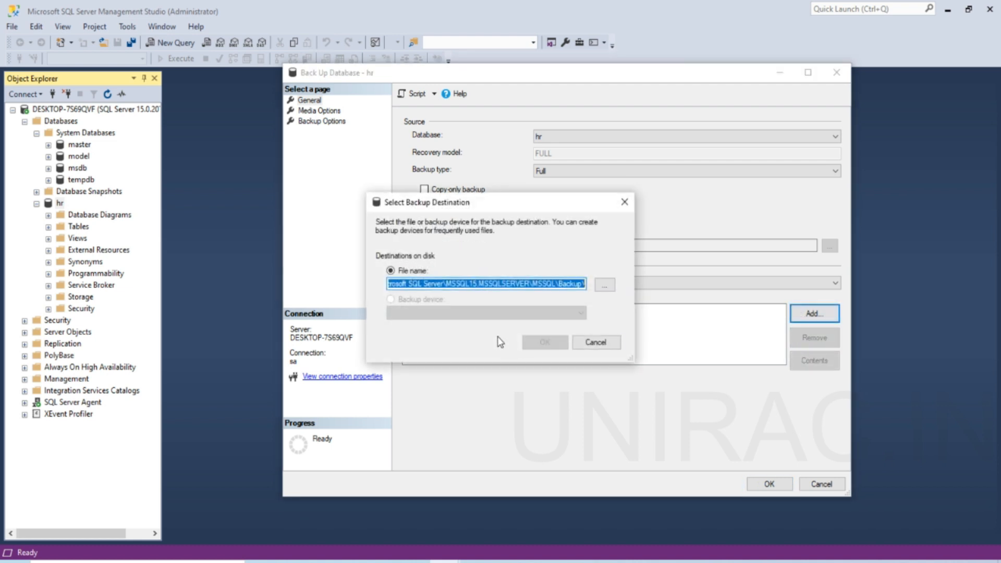
{"action": "type", "text": "e:"}
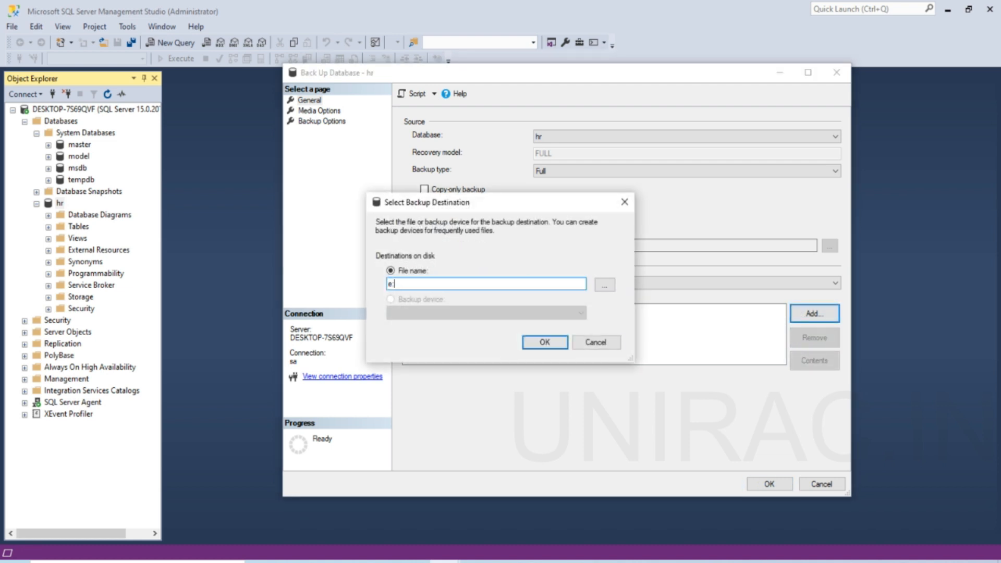
{"action": "type", "text": "\\backup"}
{"action": "left_click", "coordinate": [553, 341]}
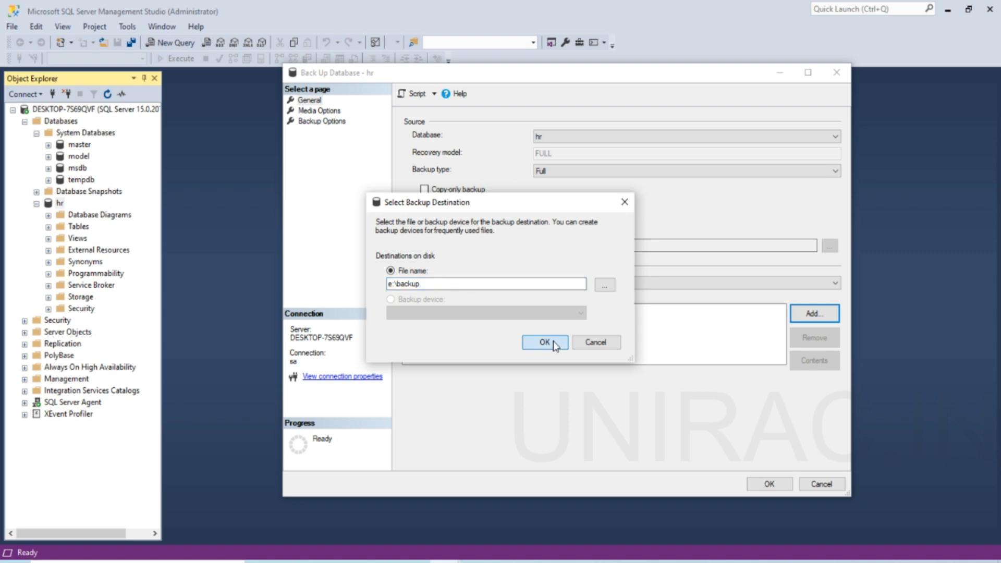
{"action": "left_click", "coordinate": [553, 341]}
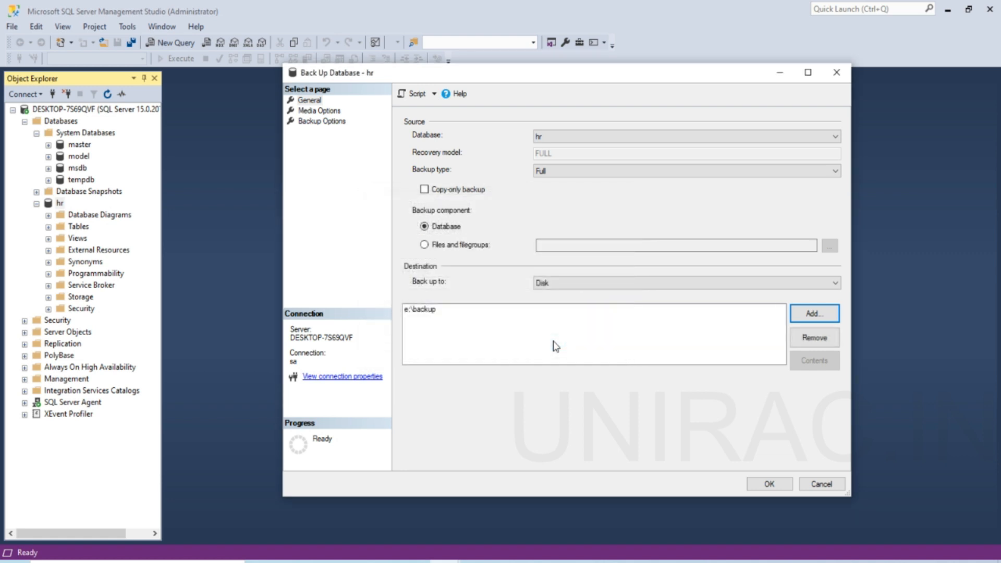
{"action": "left_click", "coordinate": [779, 485]}
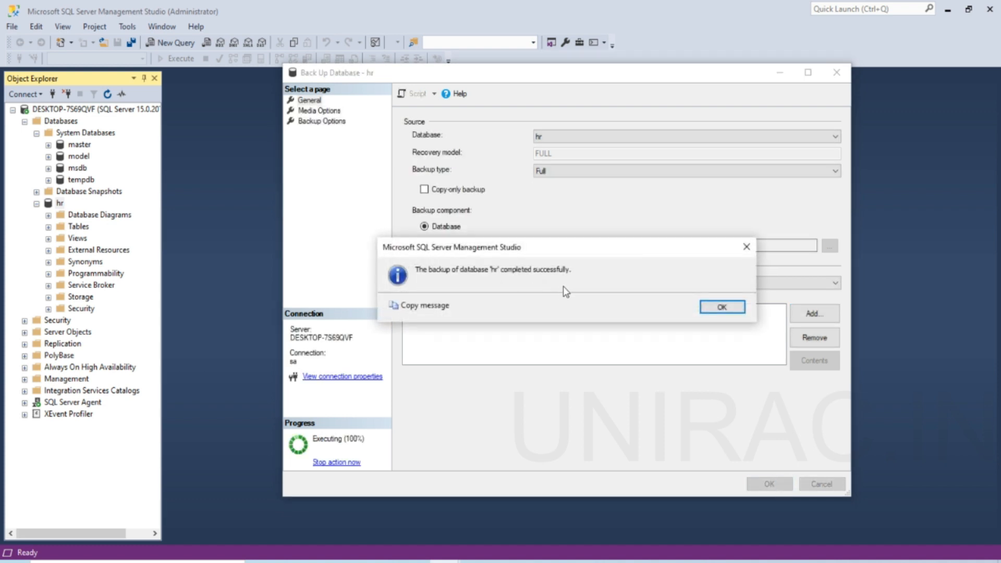
{"action": "left_click", "coordinate": [731, 311]}
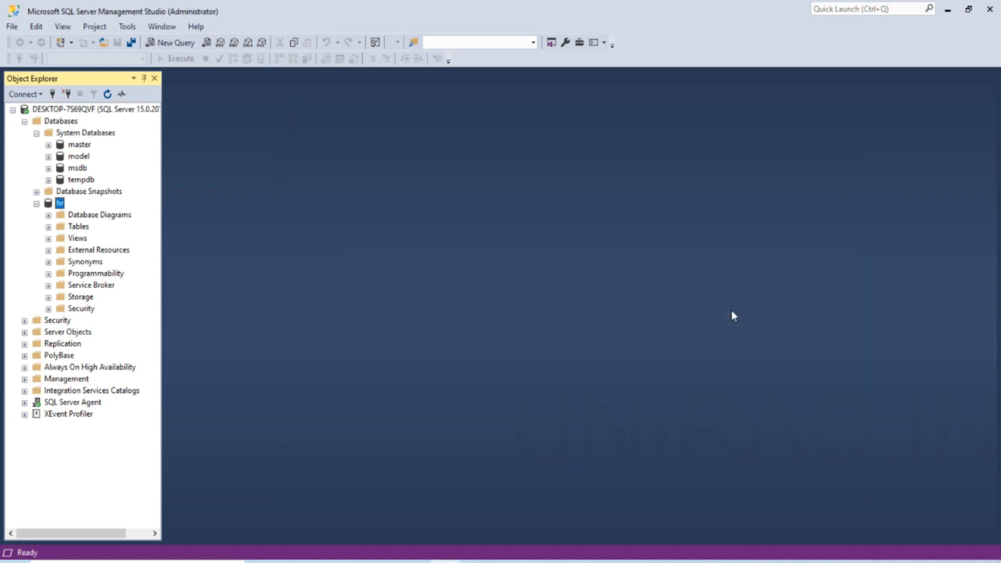
Detach the hr database with the Drop Connections and Update Statistics options enabled
{"action": "right_click", "coordinate": [61, 207]}
{"action": "mouse_move", "coordinate": [120, 267]}
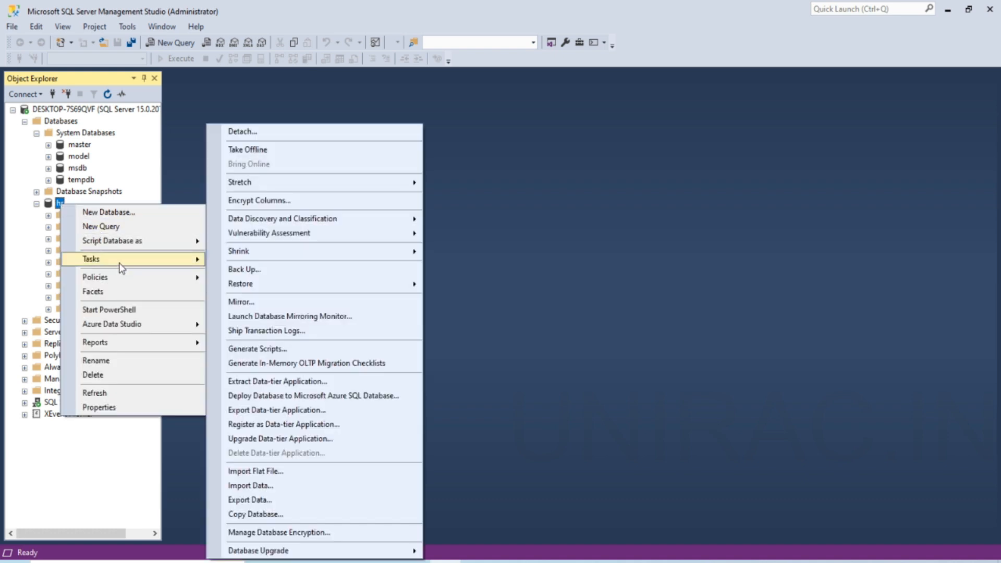
{"action": "left_click", "coordinate": [275, 133]}
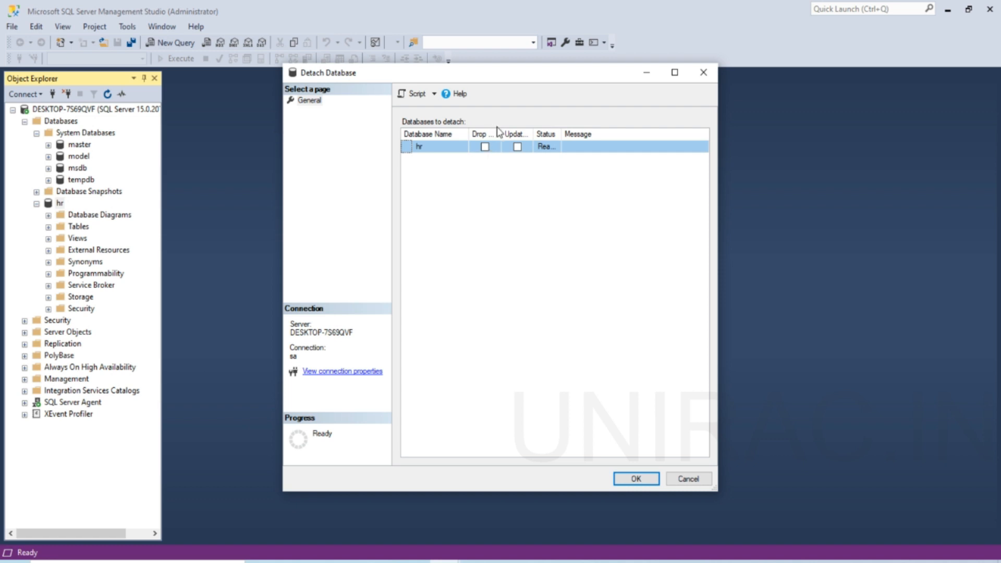
{"action": "left_click_drag", "start_coordinate": [502, 135], "coordinate": [592, 137]}
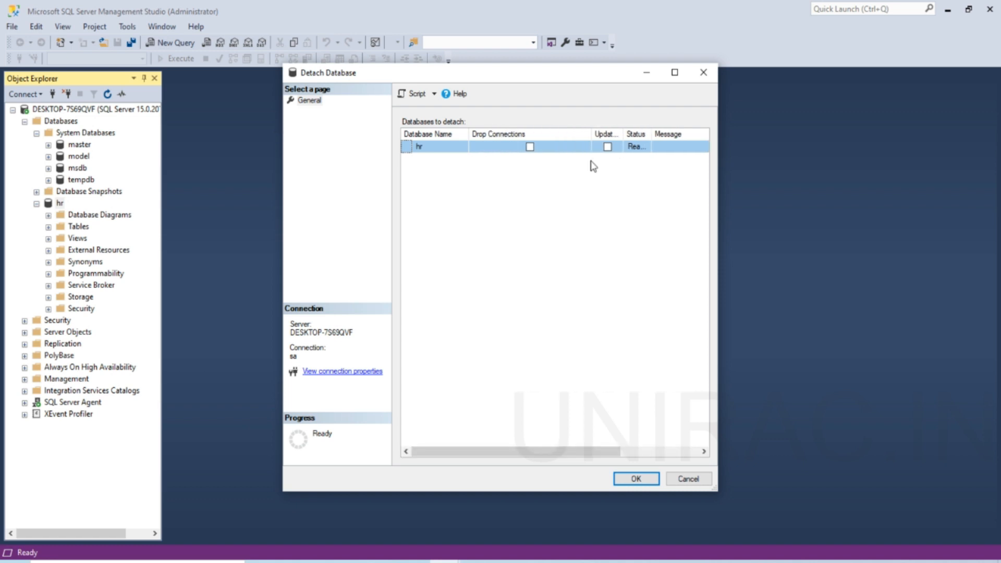
{"action": "left_click", "coordinate": [533, 149]}
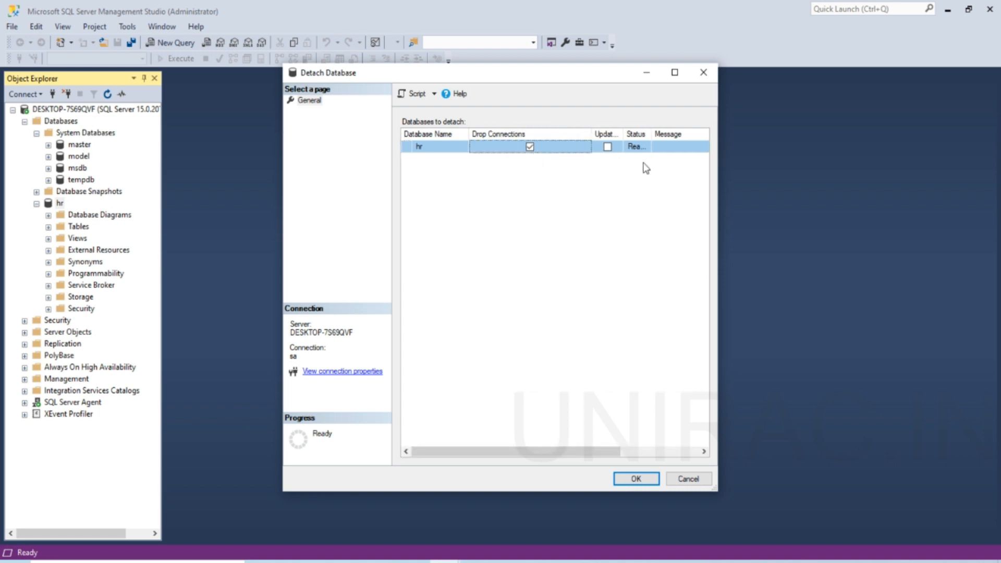
{"action": "left_click_drag", "start_coordinate": [625, 131], "coordinate": [680, 131]}
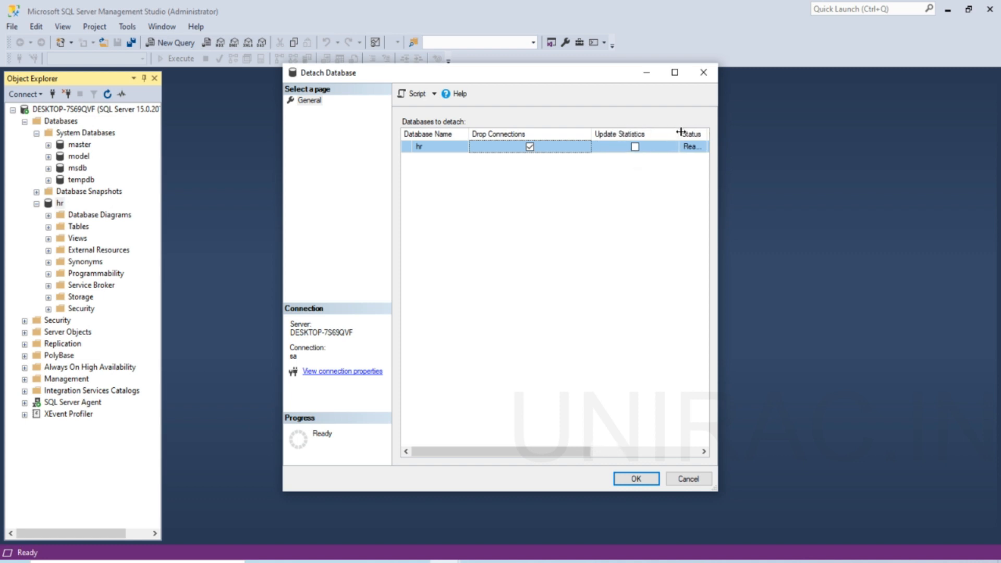
{"action": "left_click", "coordinate": [635, 147]}
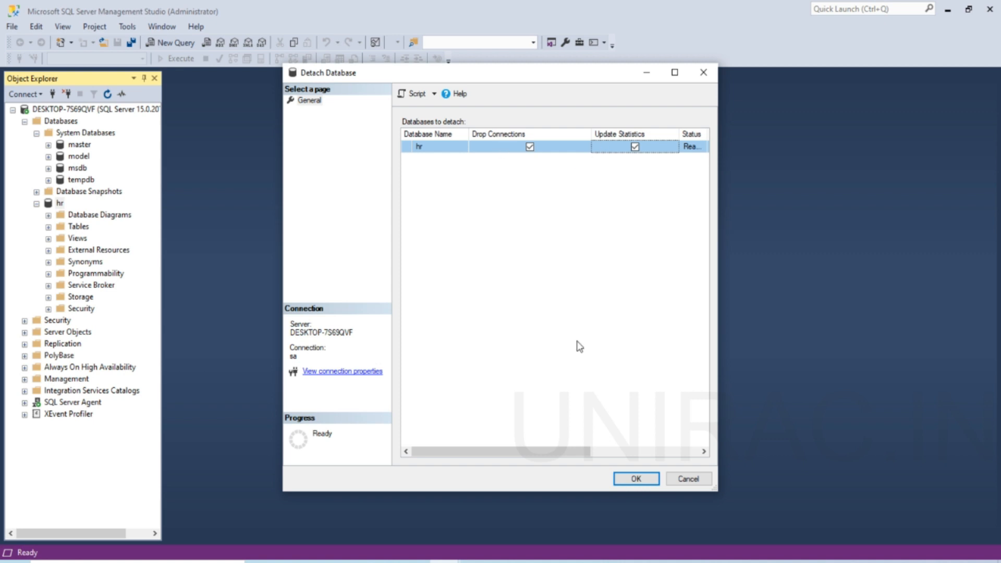
{"action": "left_click", "coordinate": [624, 480]}
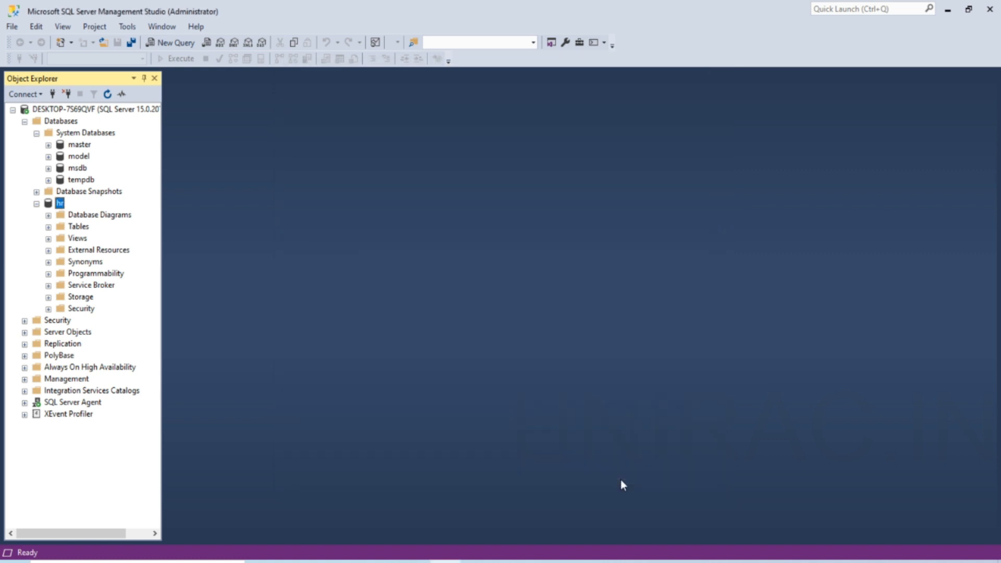
Refresh the Databases folder in the server tree and dismiss any message
{"action": "left_click", "coordinate": [107, 97]}
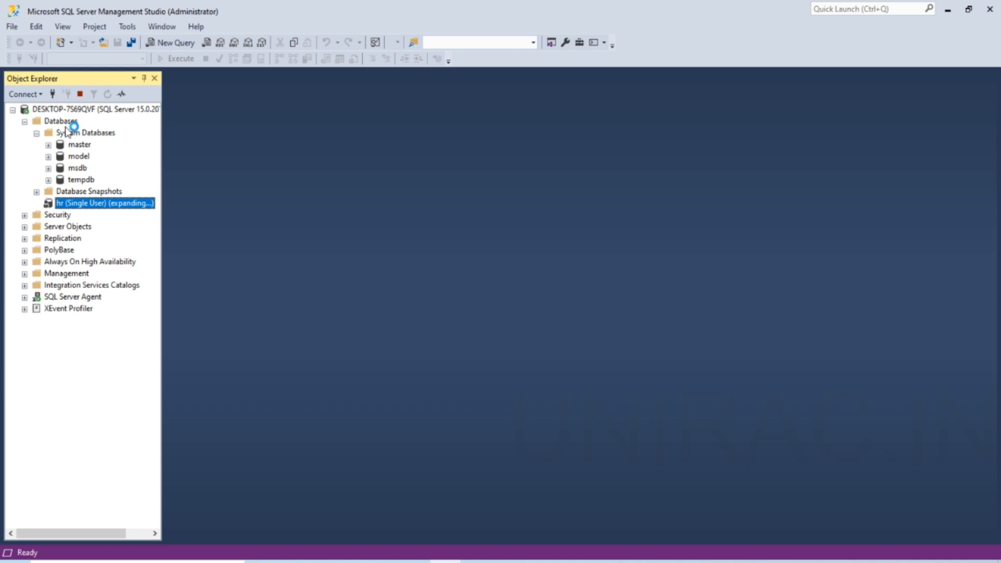
{"action": "left_click", "coordinate": [61, 121]}
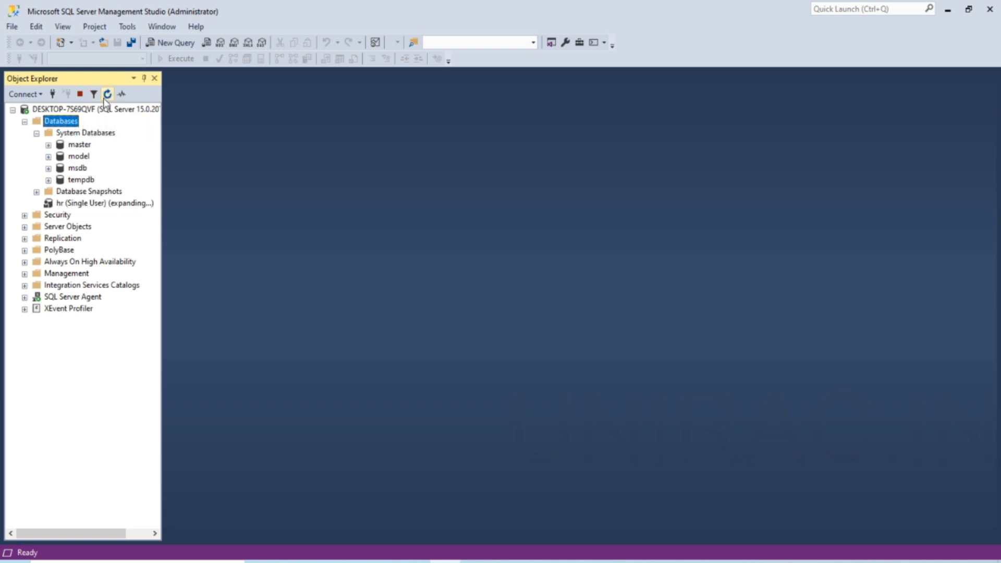
{"action": "left_click", "coordinate": [107, 95]}
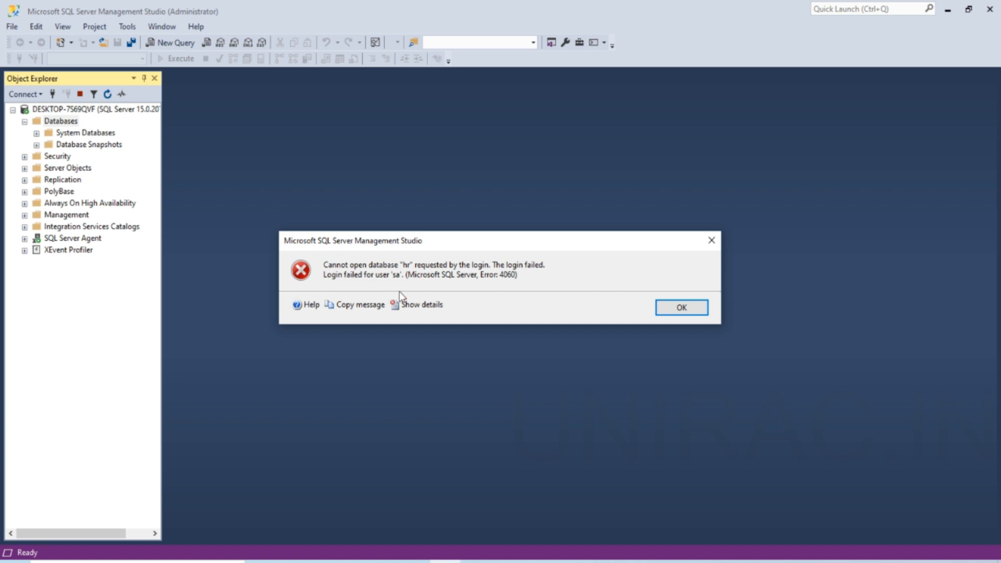
{"action": "left_click", "coordinate": [677, 309]}
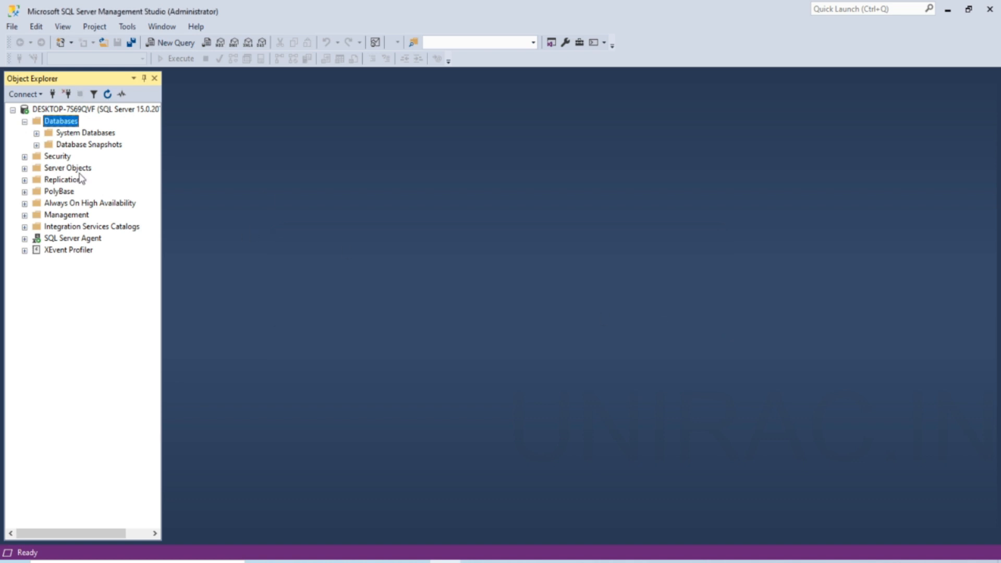
Start attaching a database and add the hr.mdf data file from the MSSQL DATA folder
{"action": "right_click", "coordinate": [62, 125]}
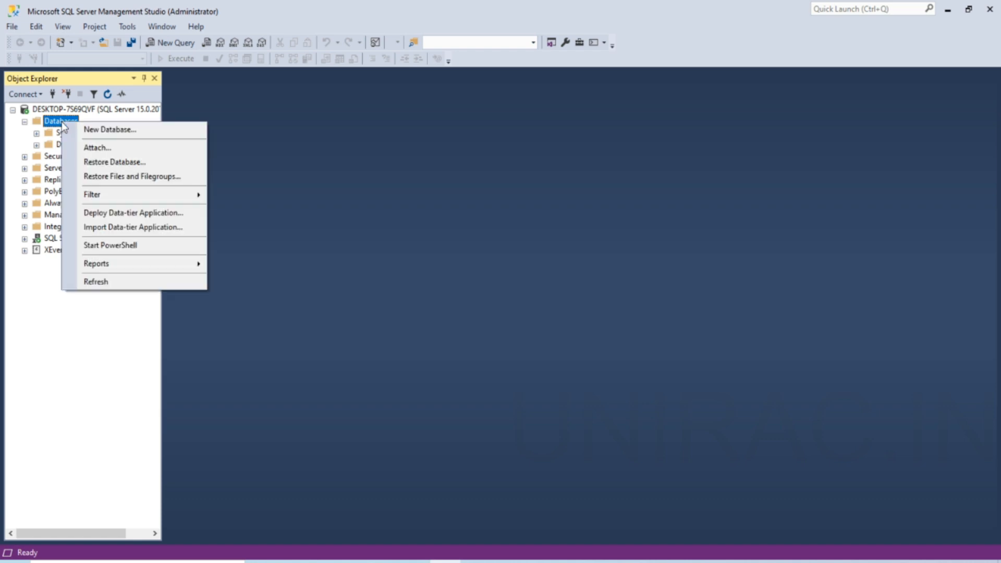
{"action": "left_click", "coordinate": [76, 148]}
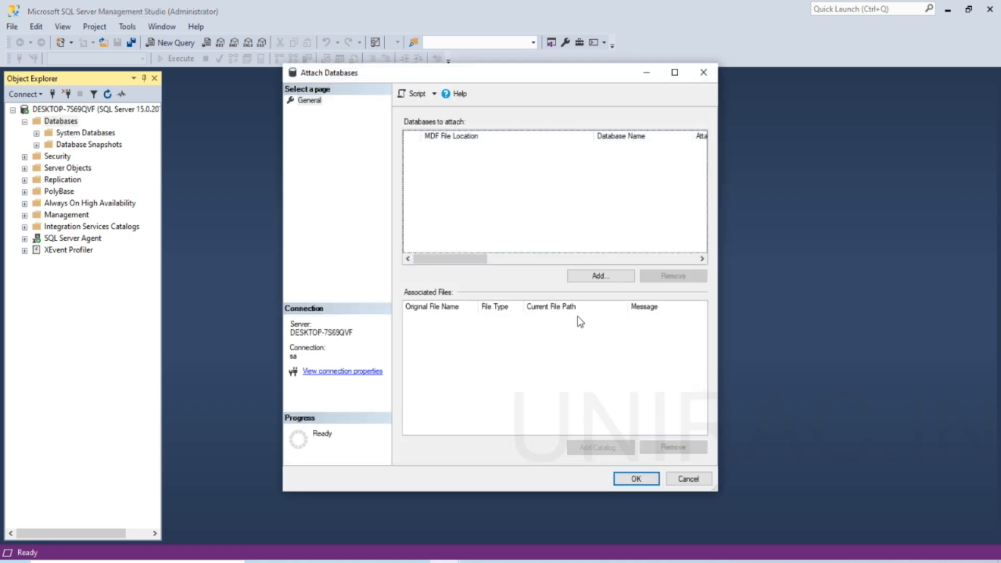
{"action": "left_click", "coordinate": [586, 280]}
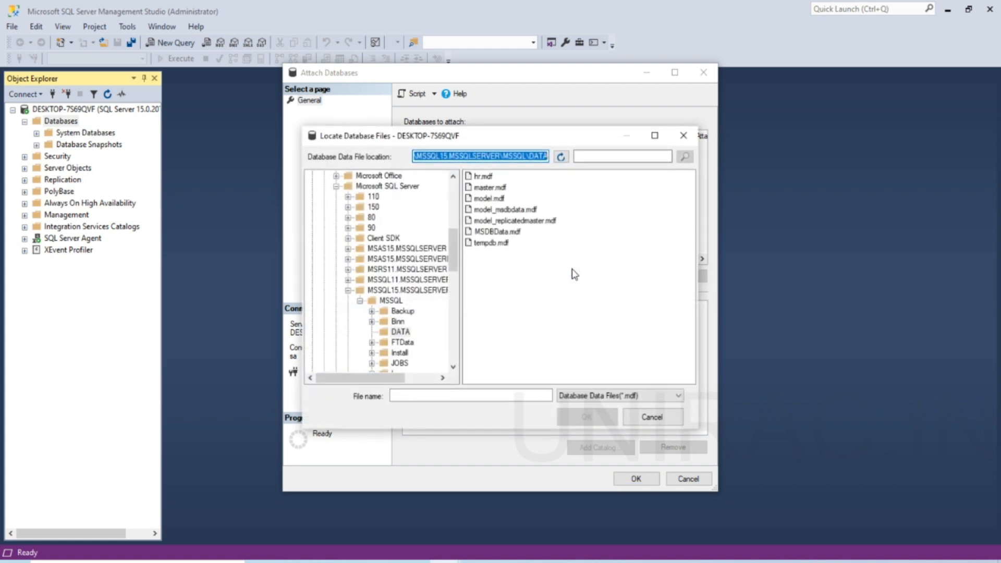
{"action": "left_click", "coordinate": [484, 178]}
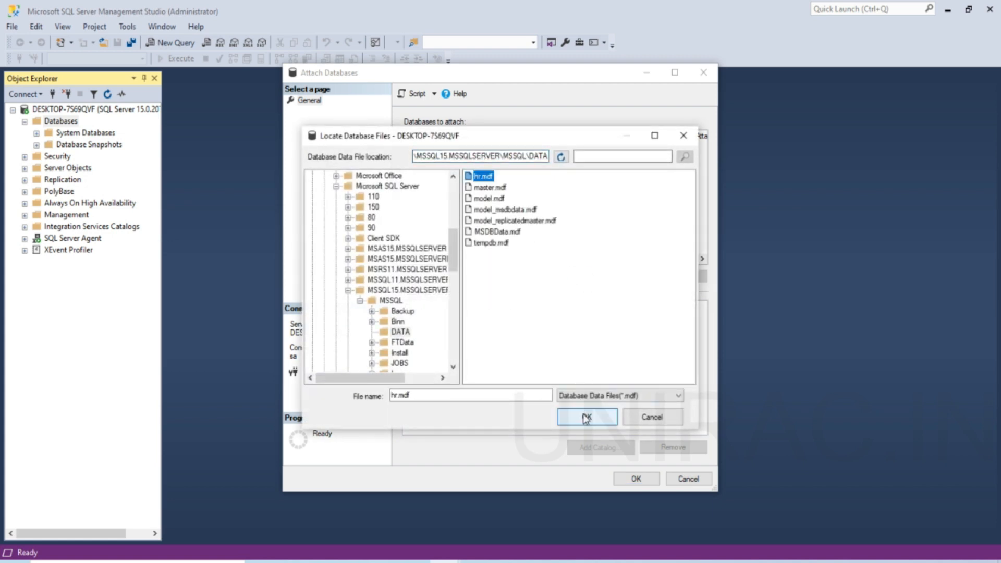
{"action": "left_click", "coordinate": [586, 417]}
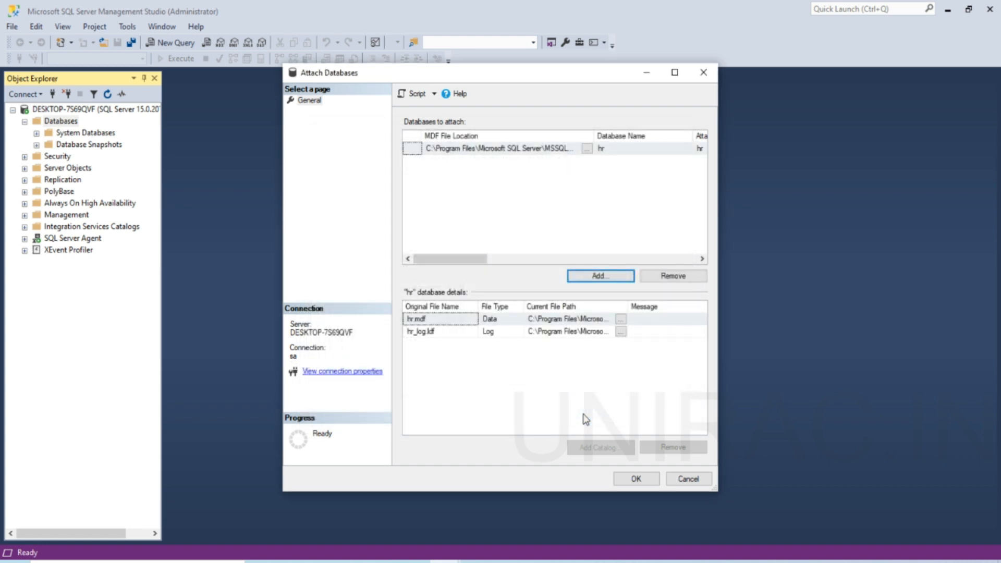
Attach the hr database with its hr.mdf and hr_log.ldf files and expand it in the server tree
{"action": "left_click", "coordinate": [454, 319]}
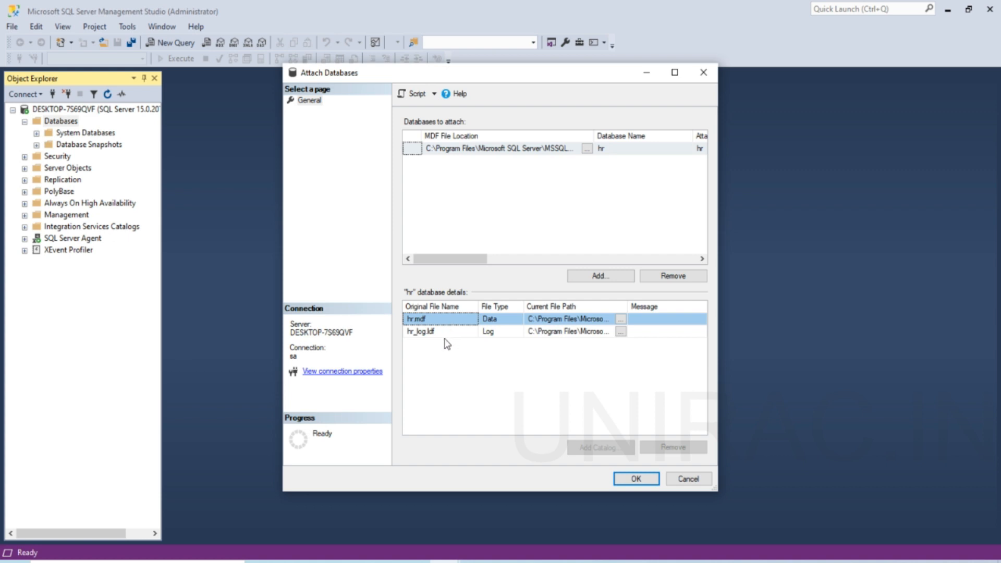
{"action": "left_click", "coordinate": [445, 336]}
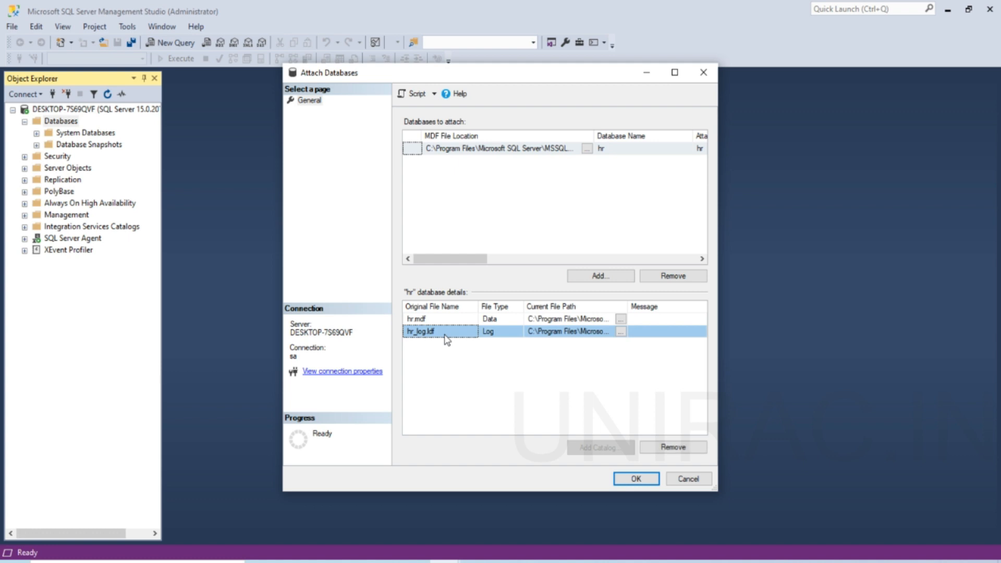
{"action": "left_click", "coordinate": [631, 481]}
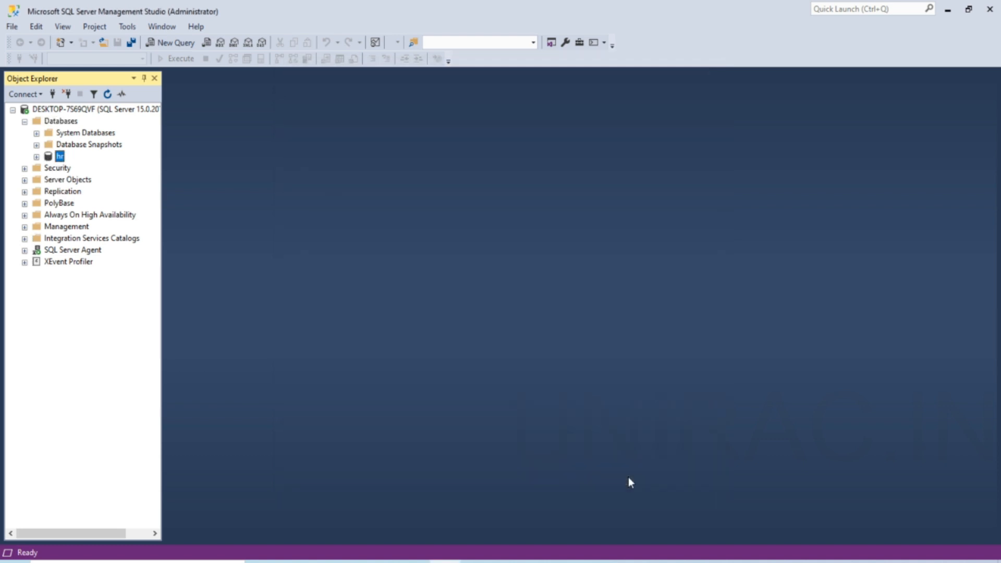
{"action": "left_click", "coordinate": [36, 157]}
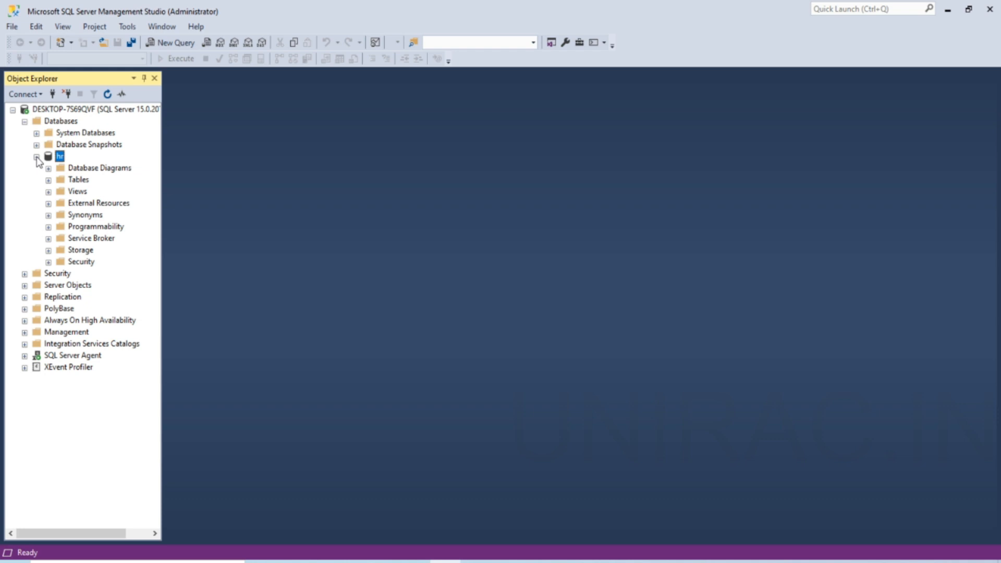